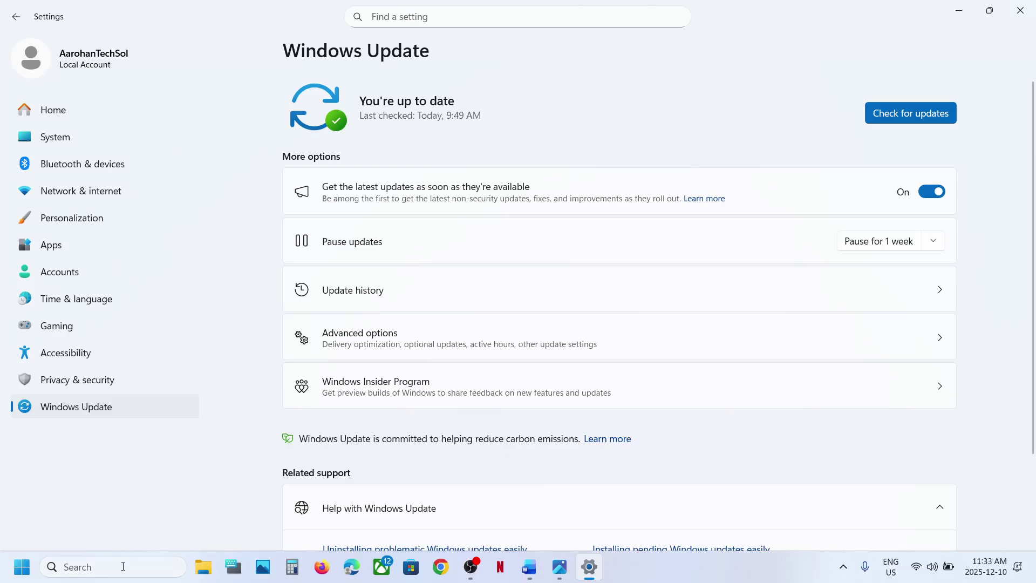
Open Command Prompt as administrator and allow it to make changes to the device
left_click(123, 566)
type("cmd")
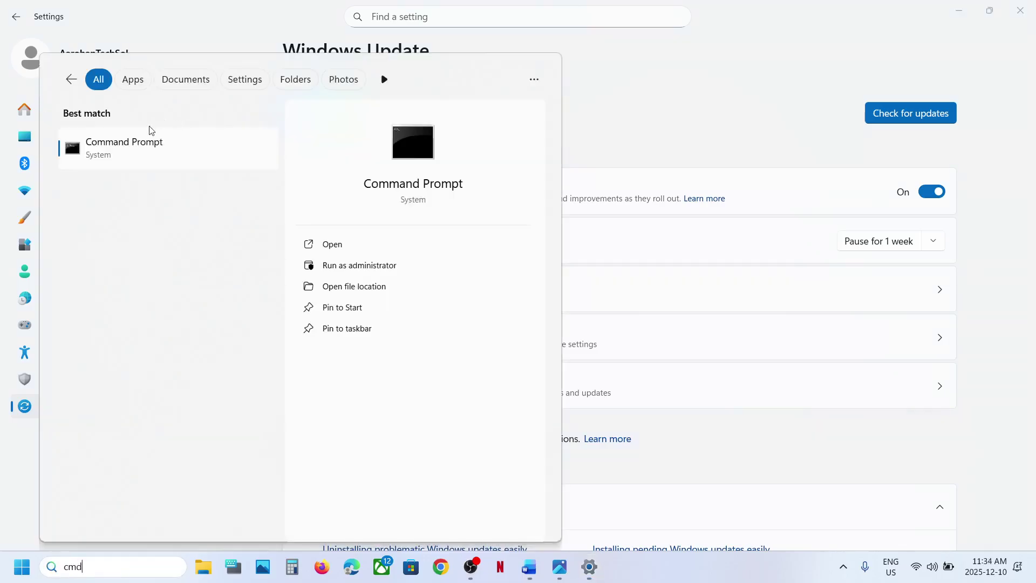
right_click(126, 147)
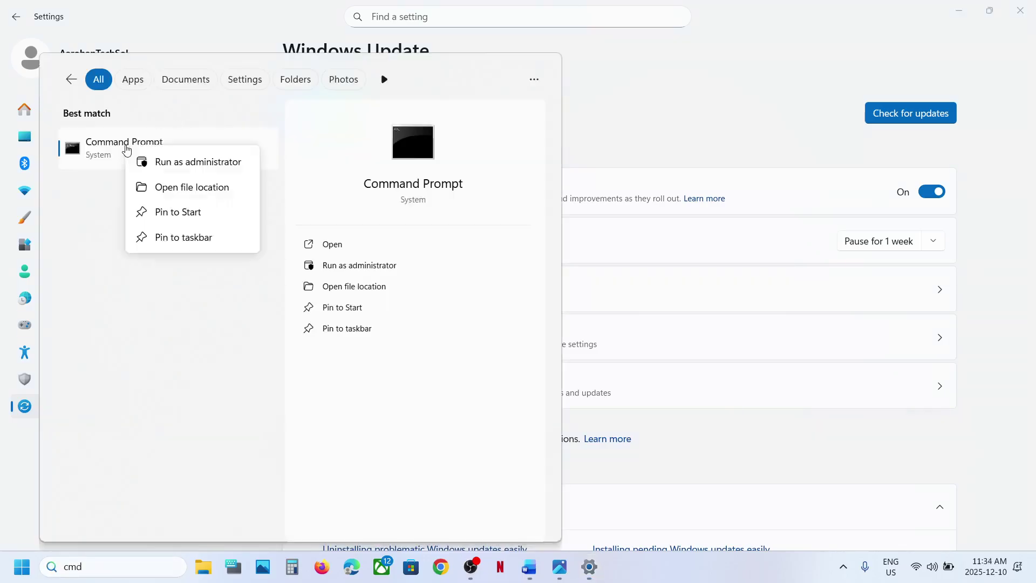
left_click(211, 169)
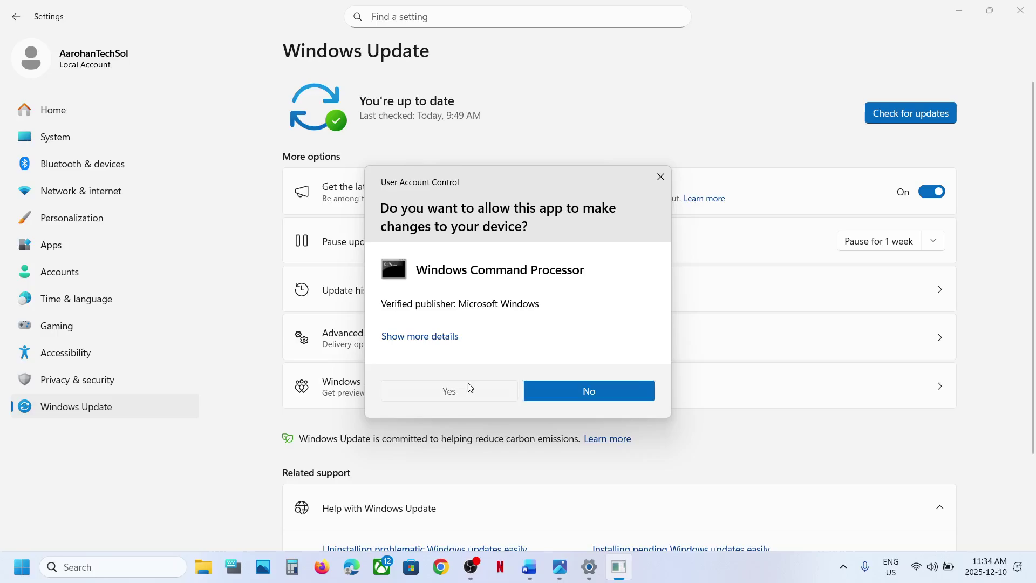
left_click(467, 384)
Copy the sfc /scannow command from the Word document and run it in the administrator Command Prompt
left_click(529, 567)
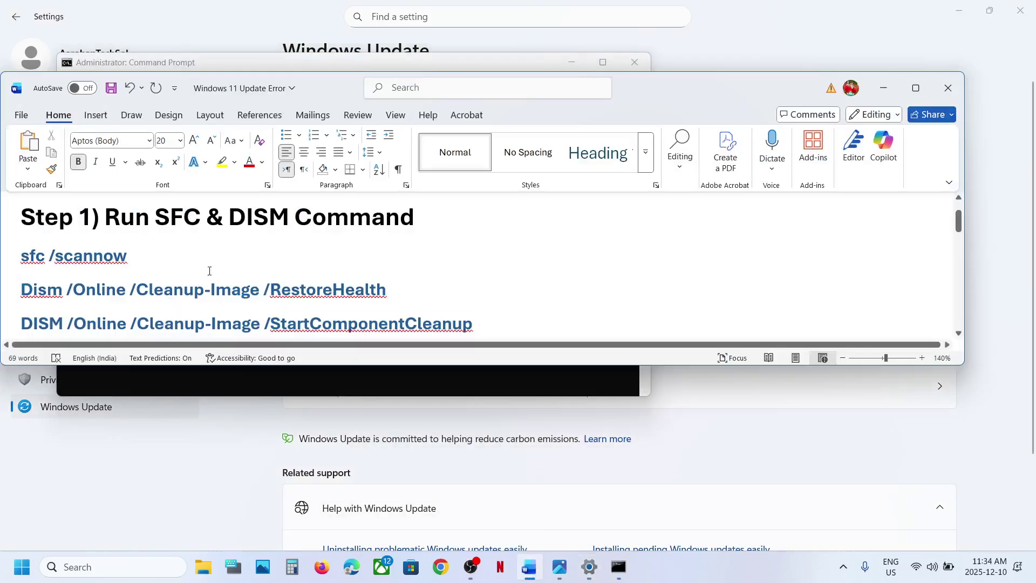
double_click(80, 256)
triple_click(80, 263)
key("ctrl+c")
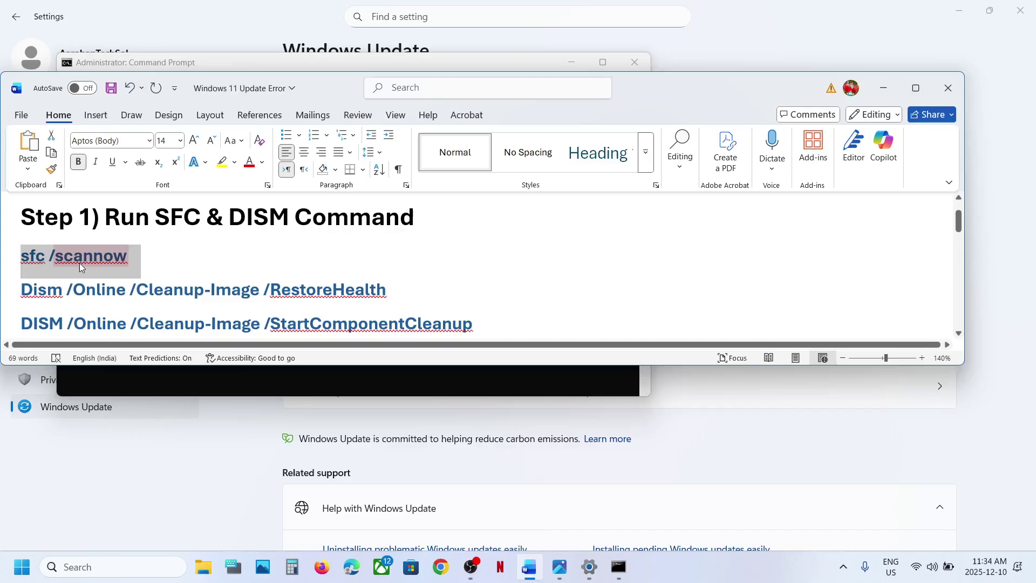
key("alt+Tab")
left_click(330, 262)
right_click(329, 261)
key("Return")
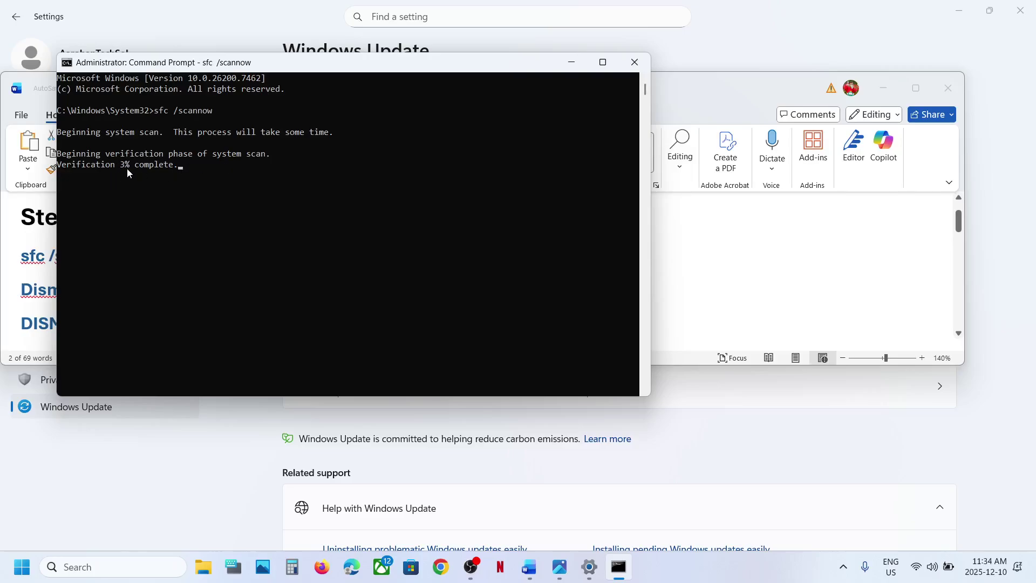
Review the Dism RestoreHealth and StartComponentCleanup commands in the Word document while checking the scan in Command Prompt
left_click(688, 252)
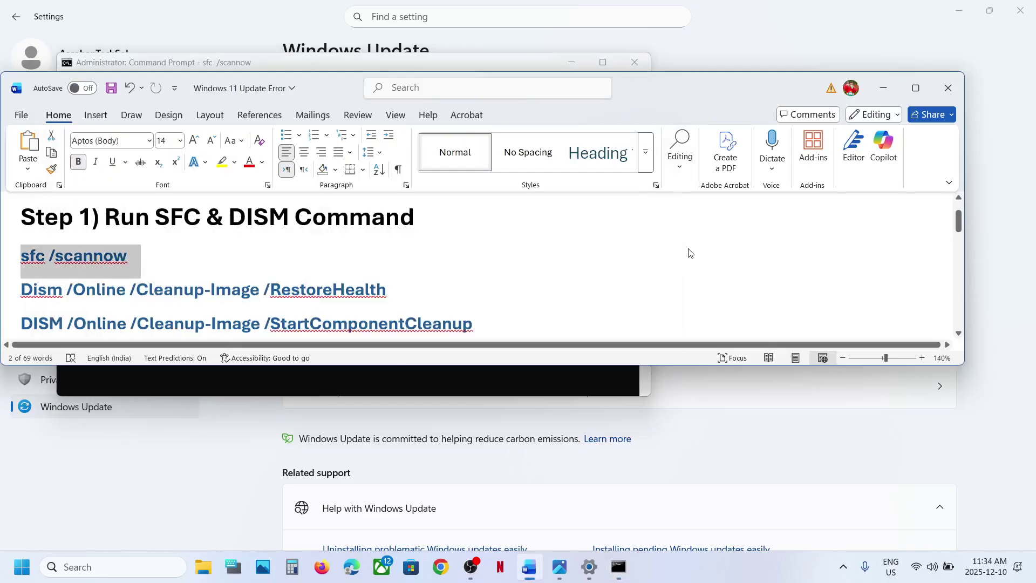
triple_click(313, 299)
key("alt+Tab")
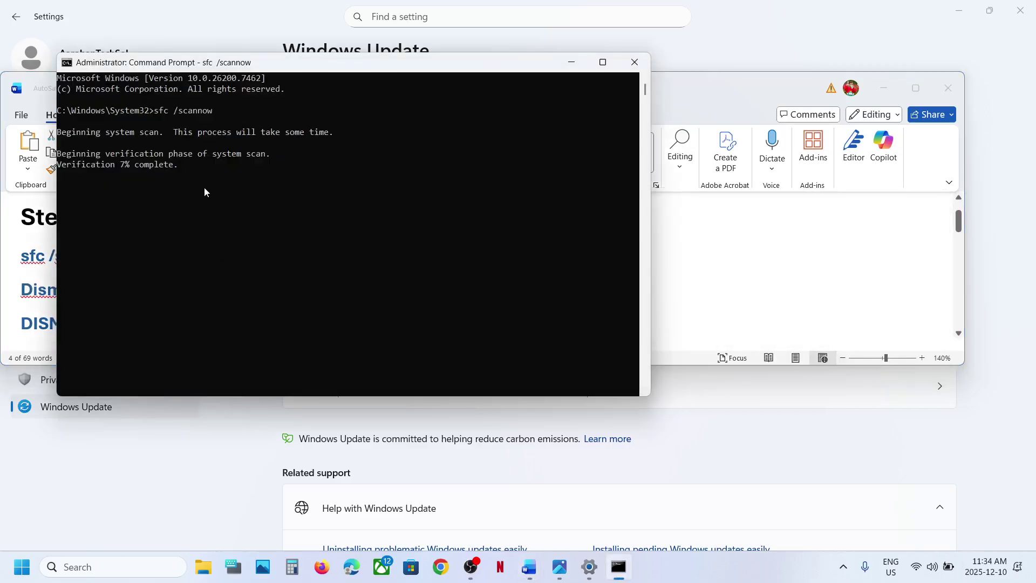
key("alt+Tab")
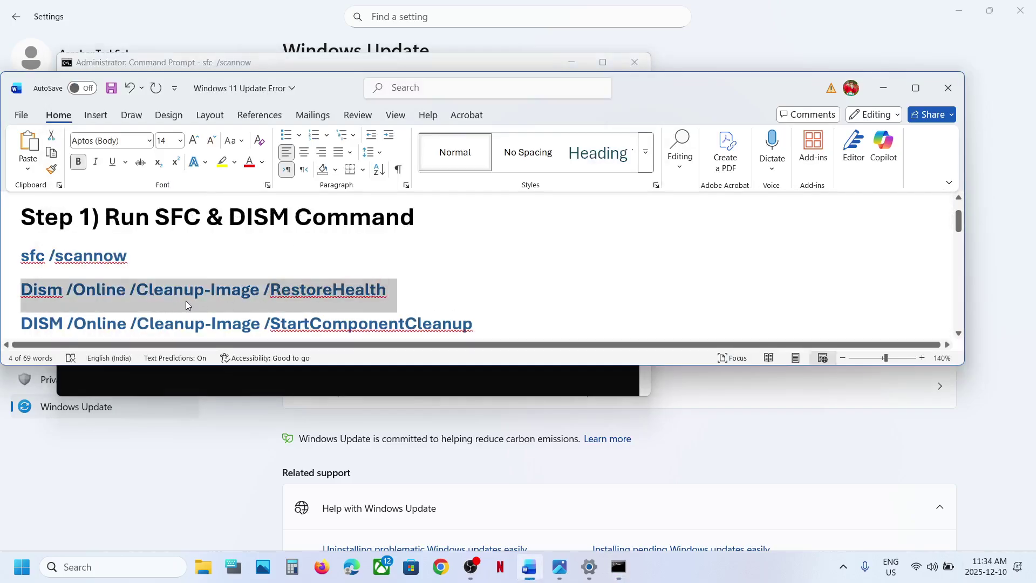
key("alt+Tab")
key("alt+Tab")
scroll(184, 294, "down", 1)
triple_click(199, 290)
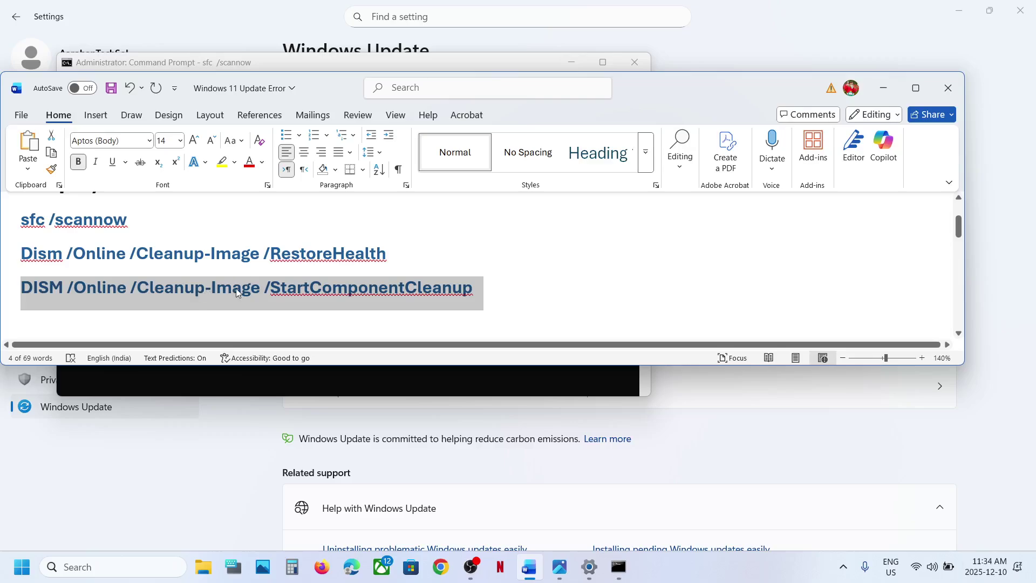
key("alt+Tab")
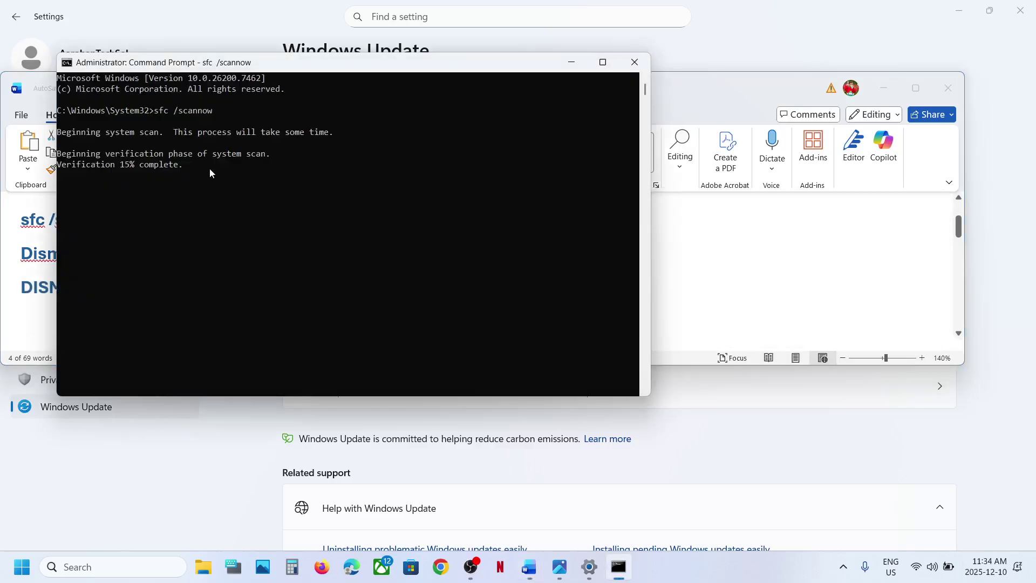
key("alt+Tab")
key("alt+Tab")
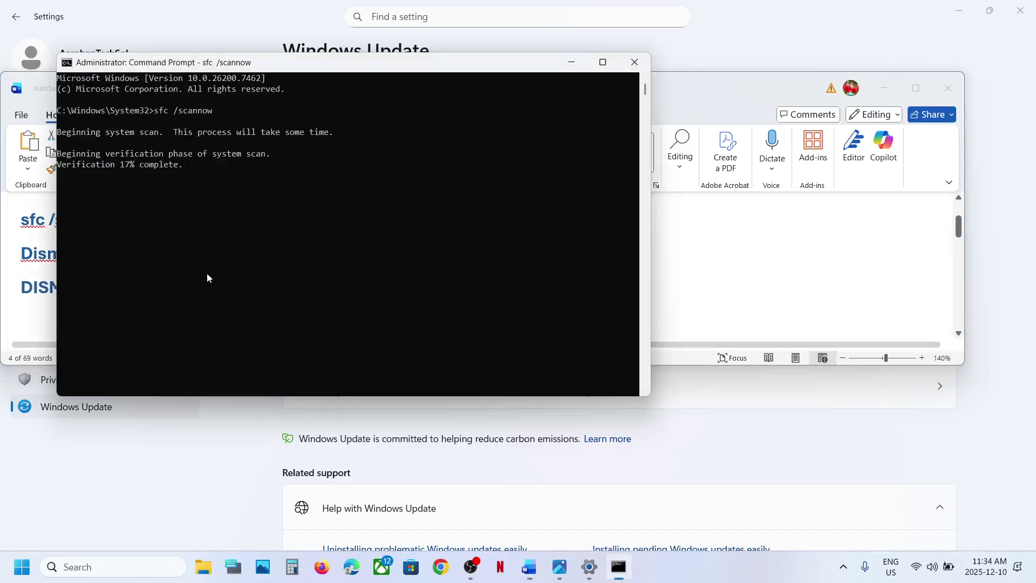
key("alt+Tab")
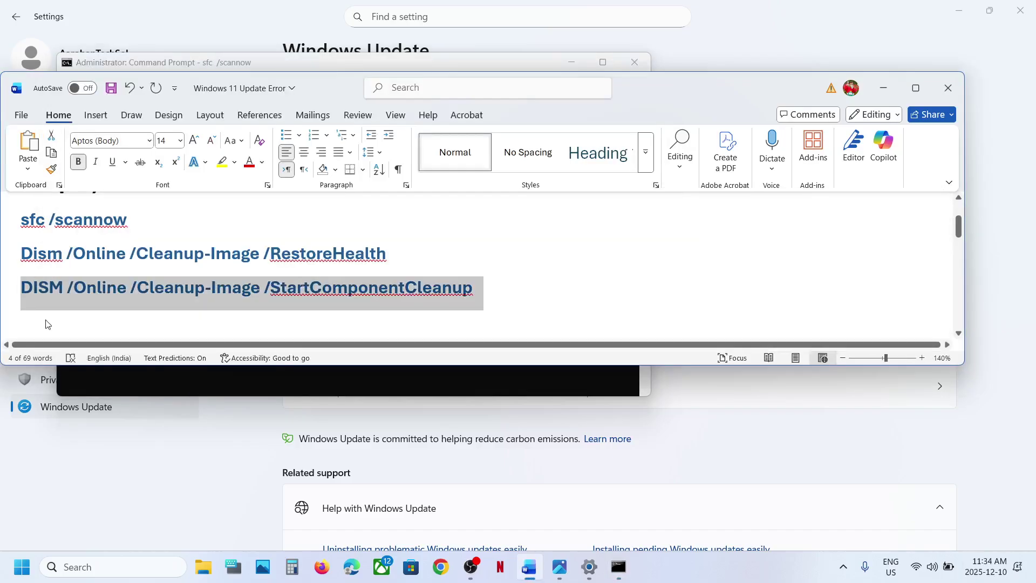
Show the power options in the Start menu, where Restart is offered
left_click(21, 565)
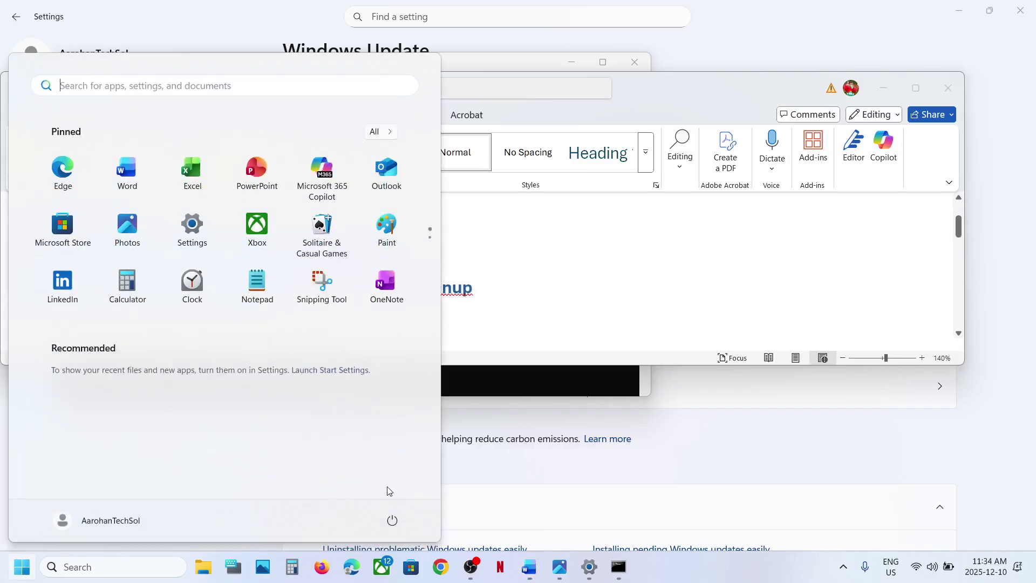
left_click(395, 521)
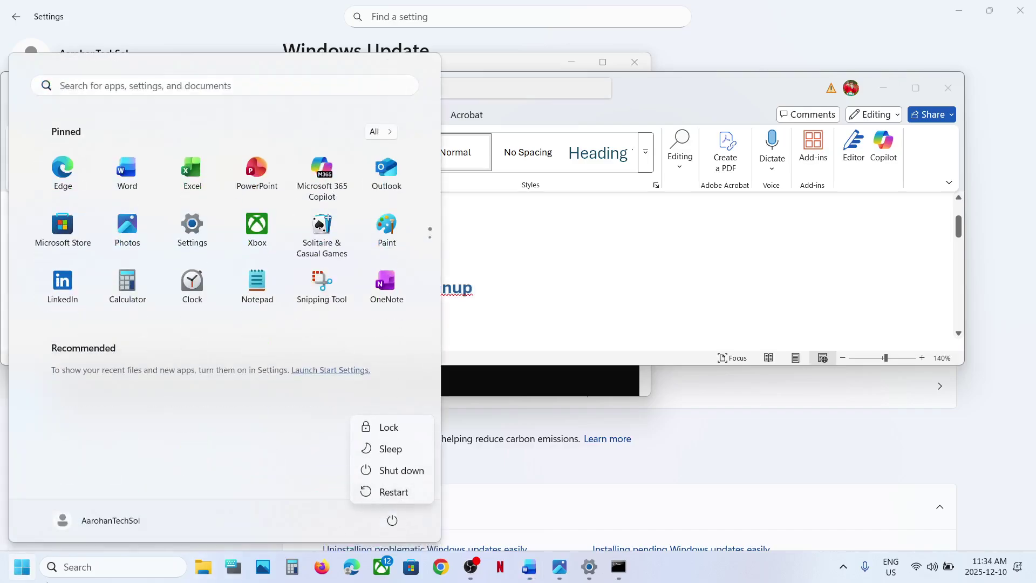
Switch to the Windows Update settings, pause updates for 1 week and resume them
left_click(589, 566)
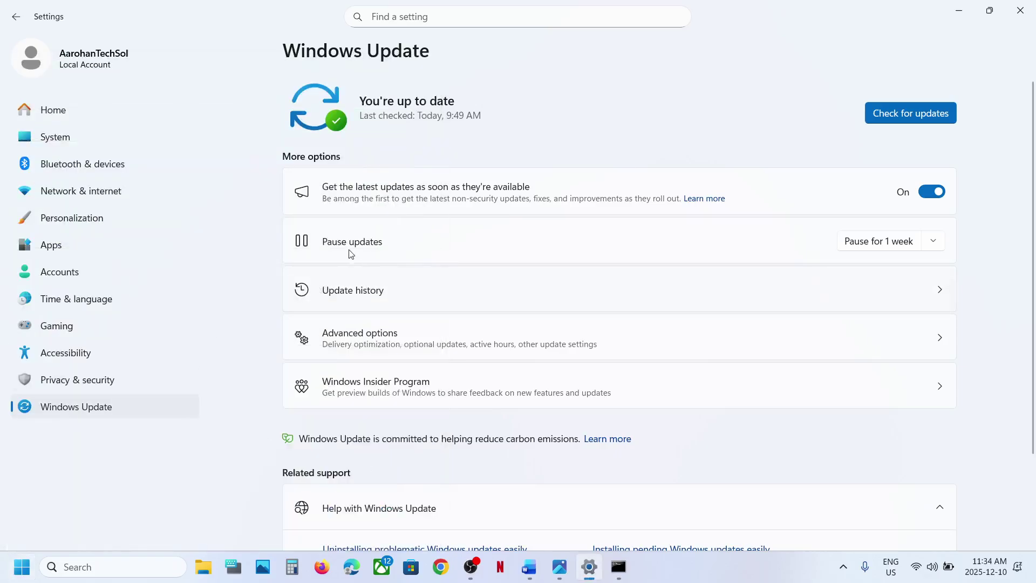
left_click(868, 251)
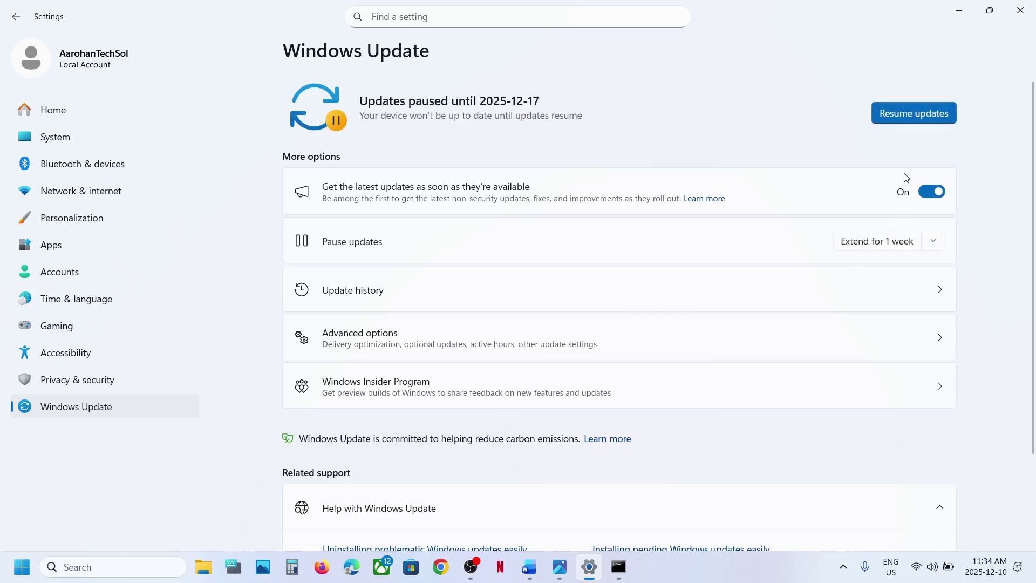
left_click(899, 118)
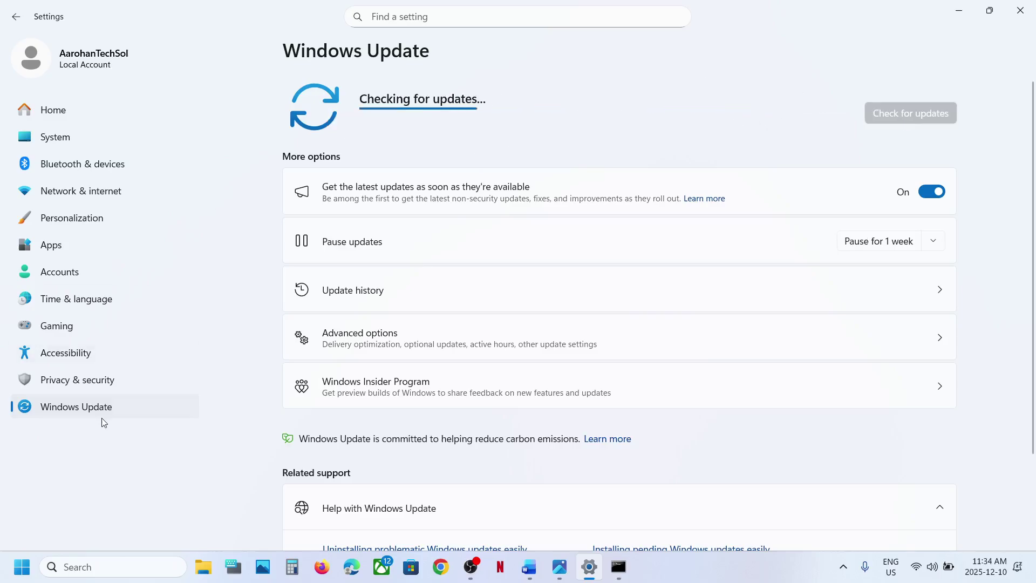
Search Windows for "services" and open the Services console
left_click(88, 565)
type("services")
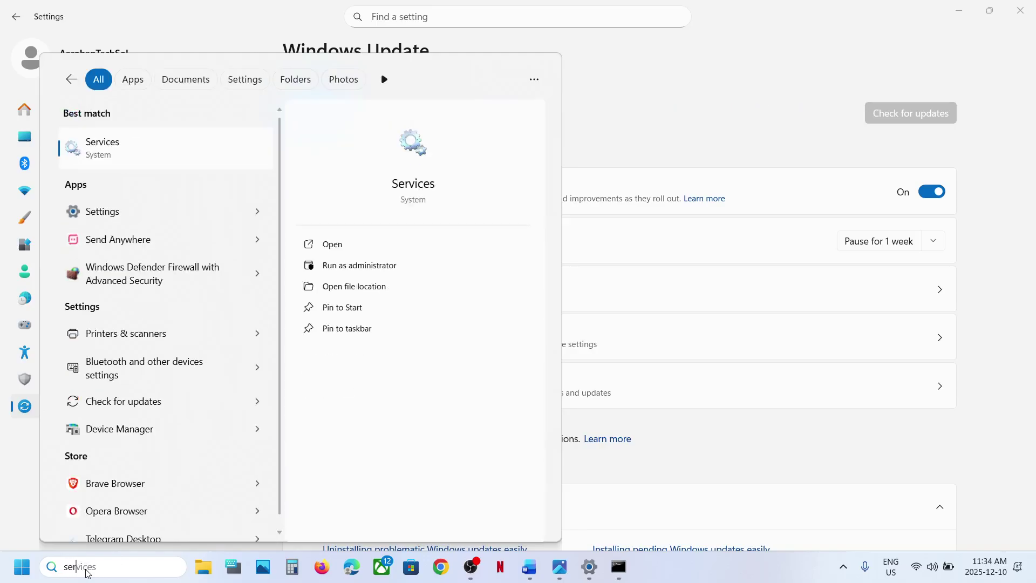
key("BackSpace")
key("BackSpace")
key("Escape")
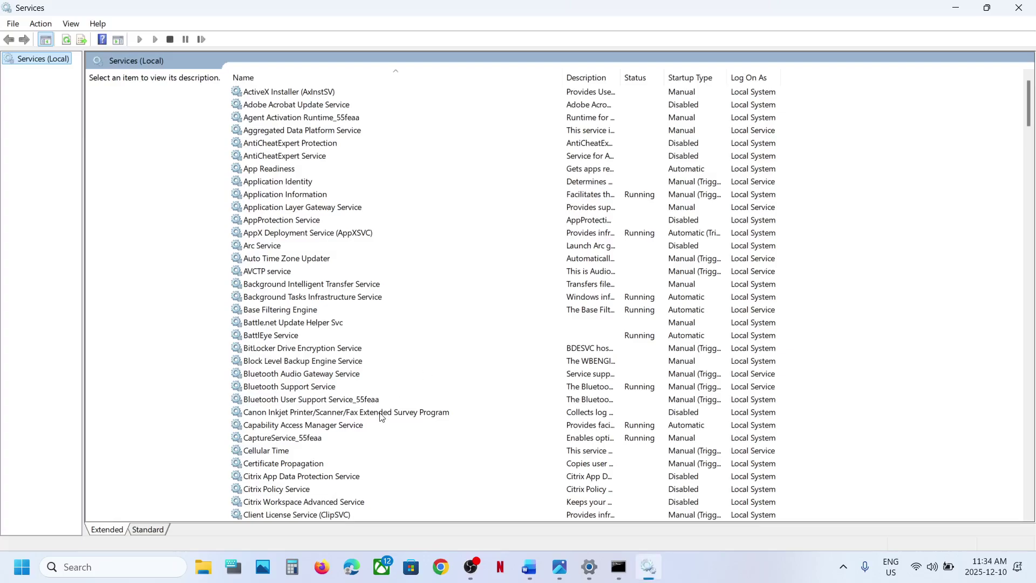
Set the Windows Update service's startup type to Automatic and restart the service
left_click(381, 413)
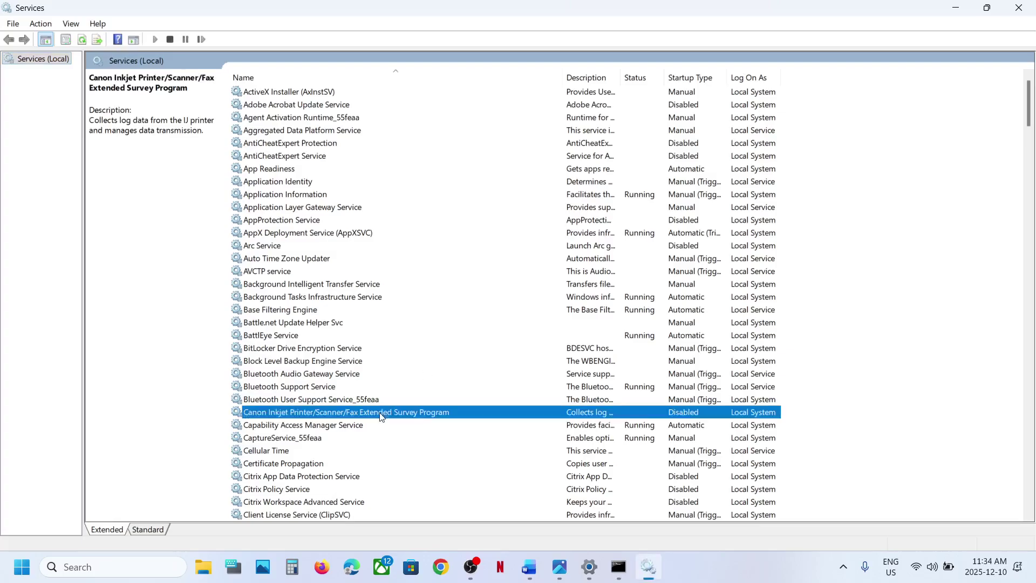
scroll(367, 378, "down", 20)
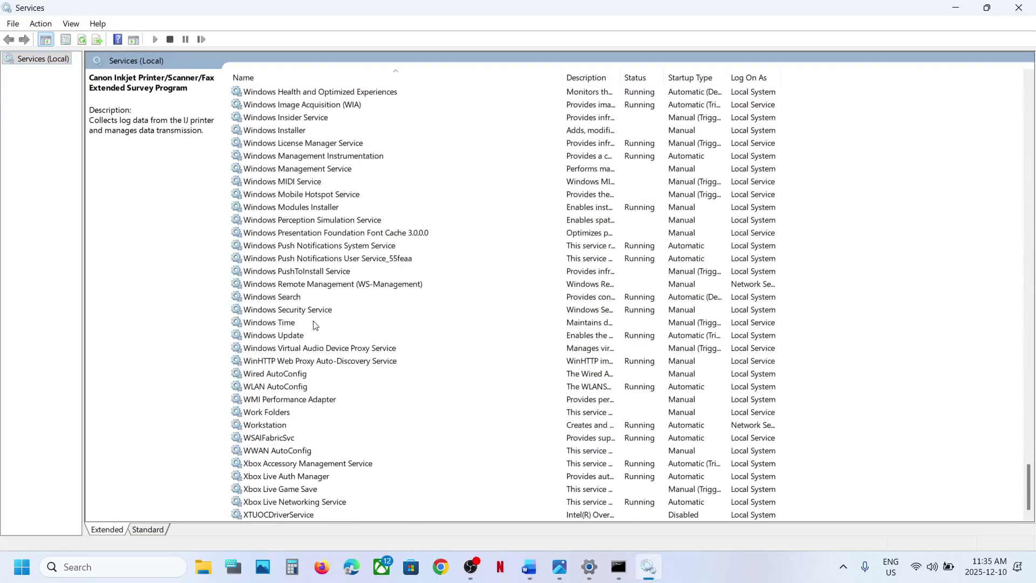
left_click(286, 336)
double_click(386, 333)
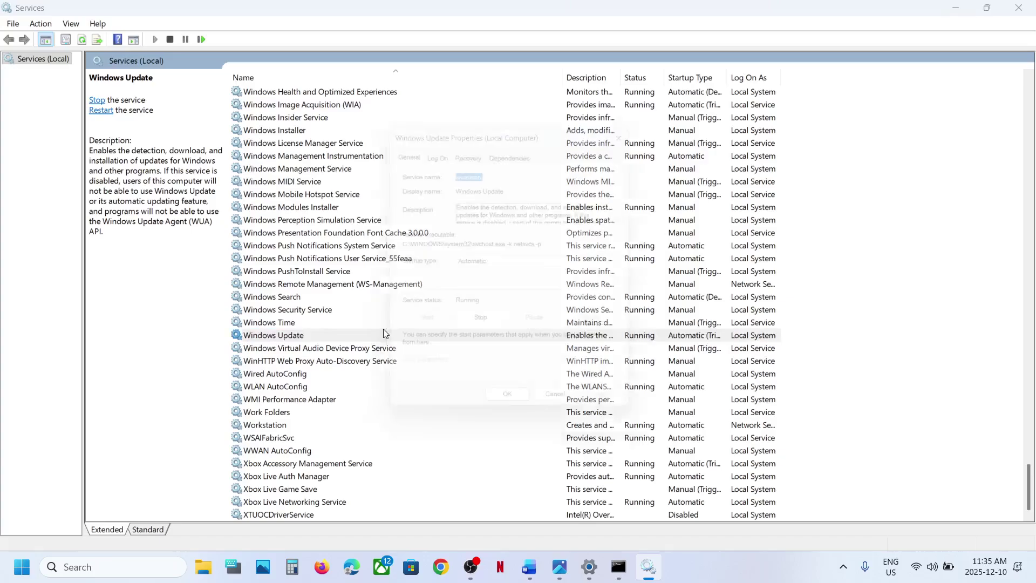
left_click(500, 267)
left_click(494, 289)
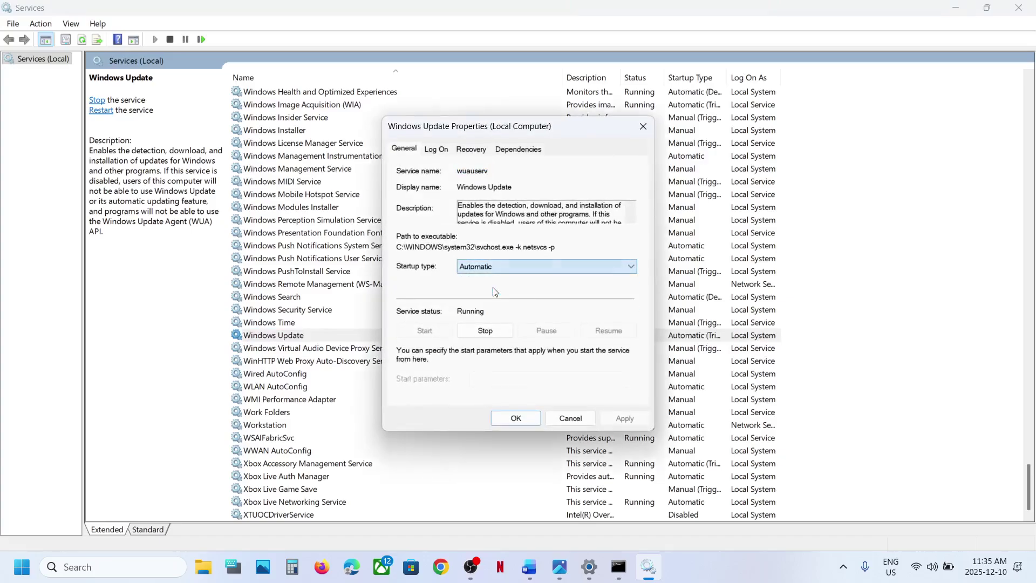
left_click(624, 419)
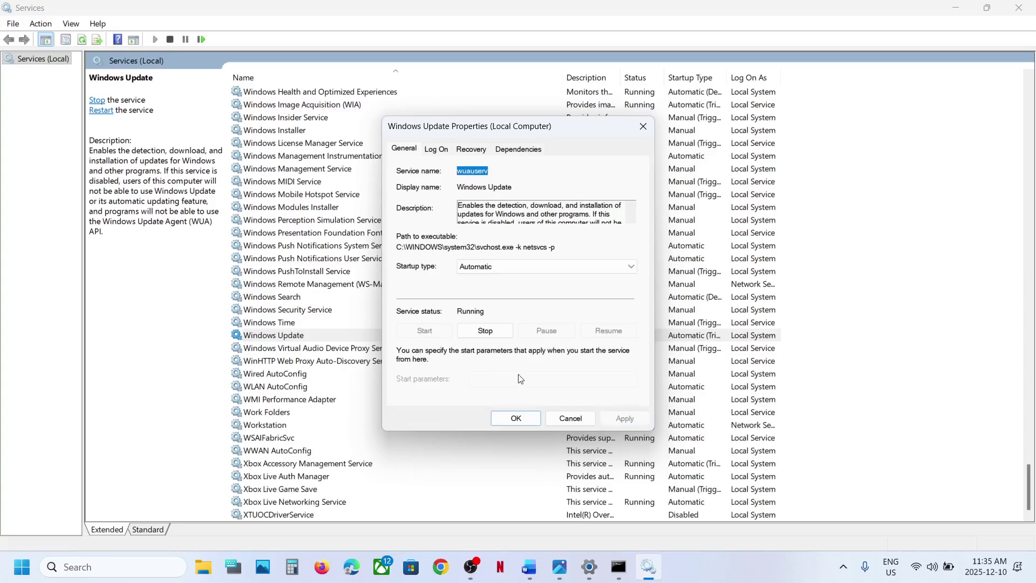
left_click(515, 418)
right_click(283, 335)
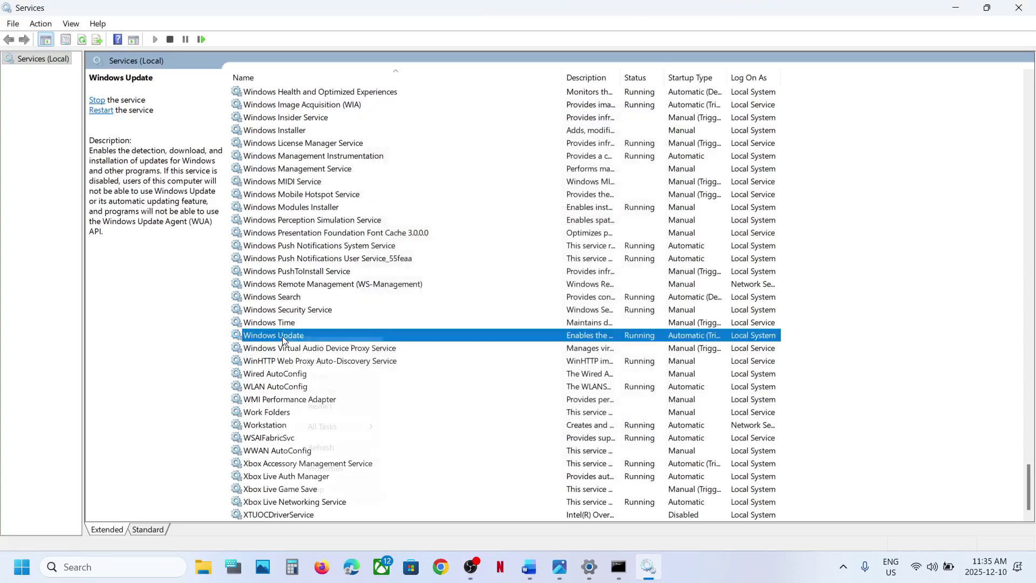
left_click(319, 407)
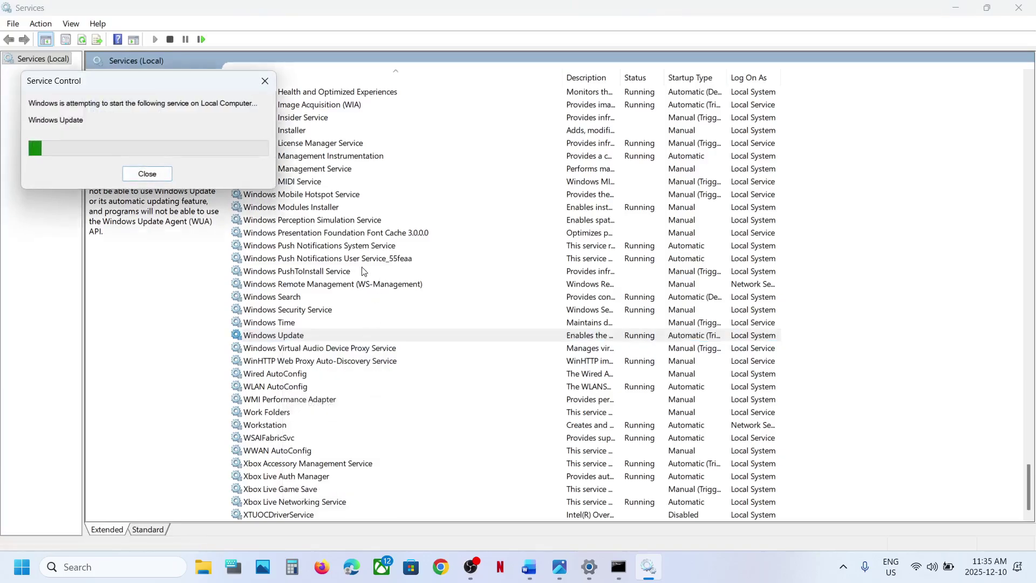
Set the Background Intelligent Transfer Service's startup type to Automatic, apply it and start the service
left_click(360, 271)
key("b")
scroll(361, 271, "up", 5)
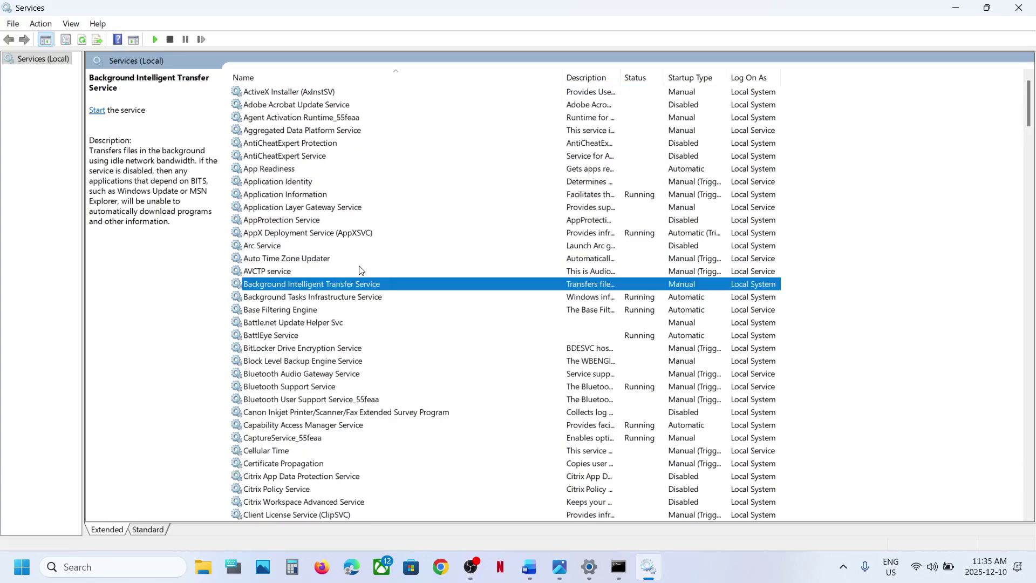
double_click(376, 288)
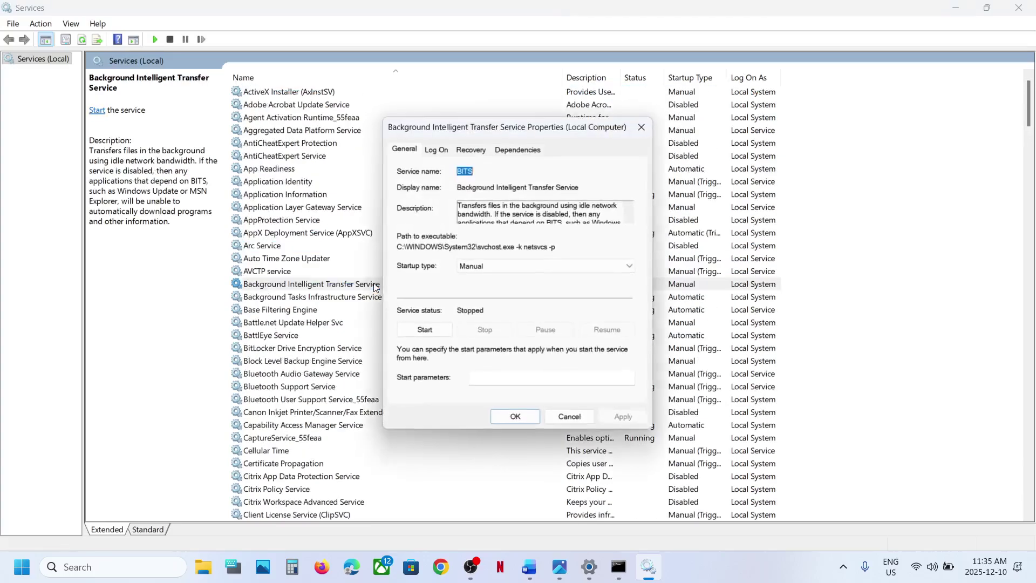
left_click(479, 267)
left_click(480, 291)
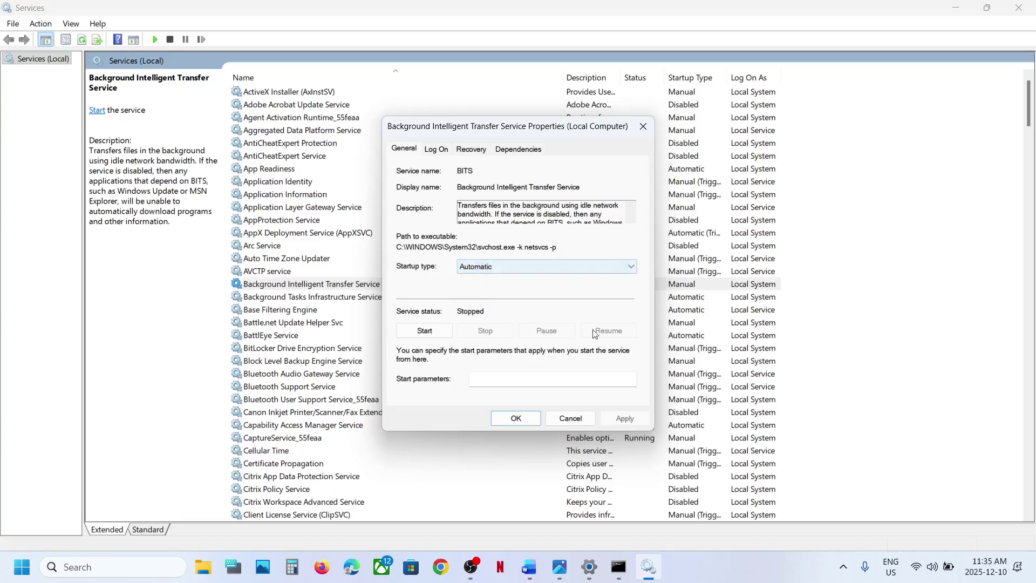
key("alt+a")
left_click(426, 331)
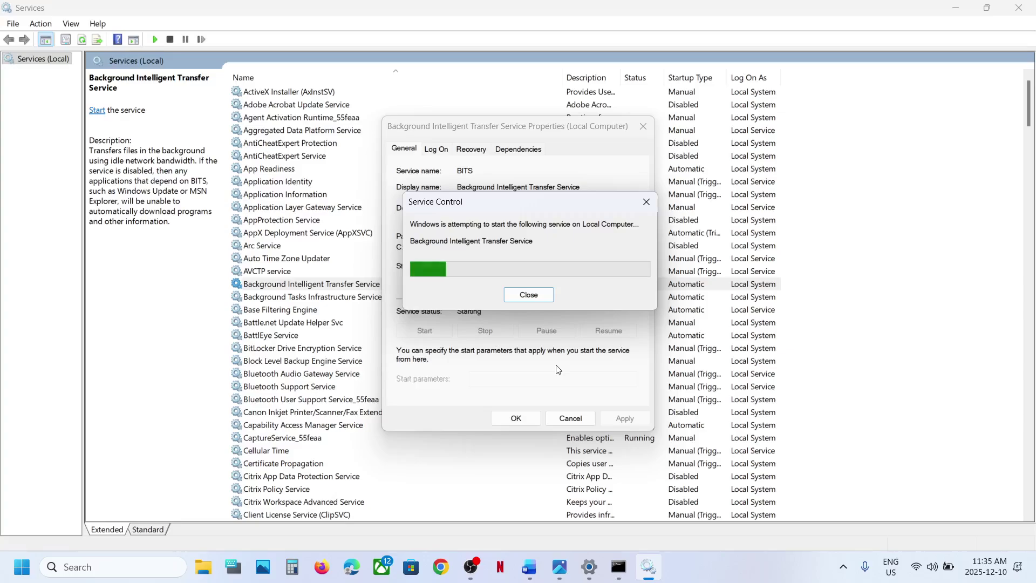
left_click(526, 421)
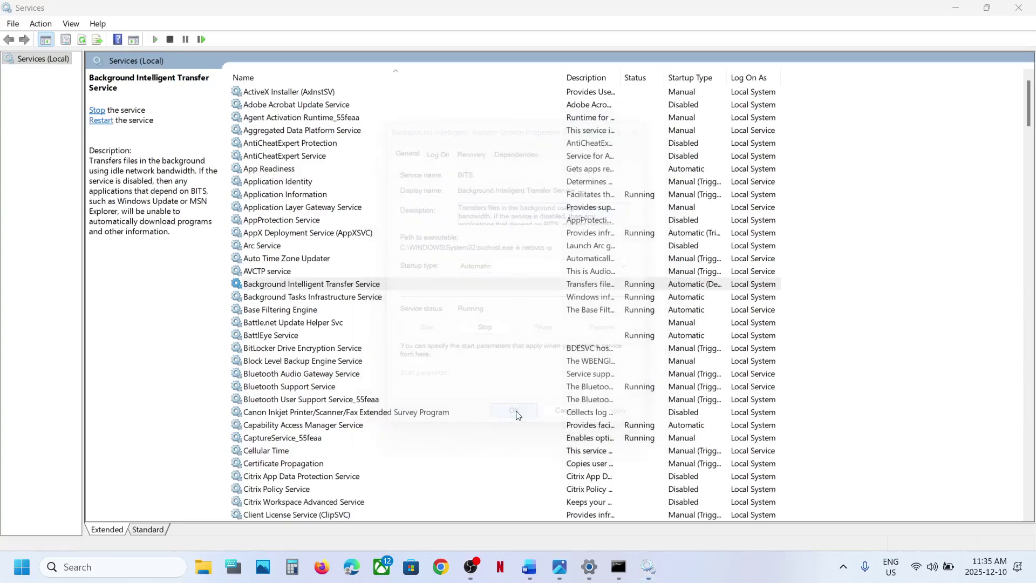
Restart the Background Intelligent Transfer Service
right_click(338, 290)
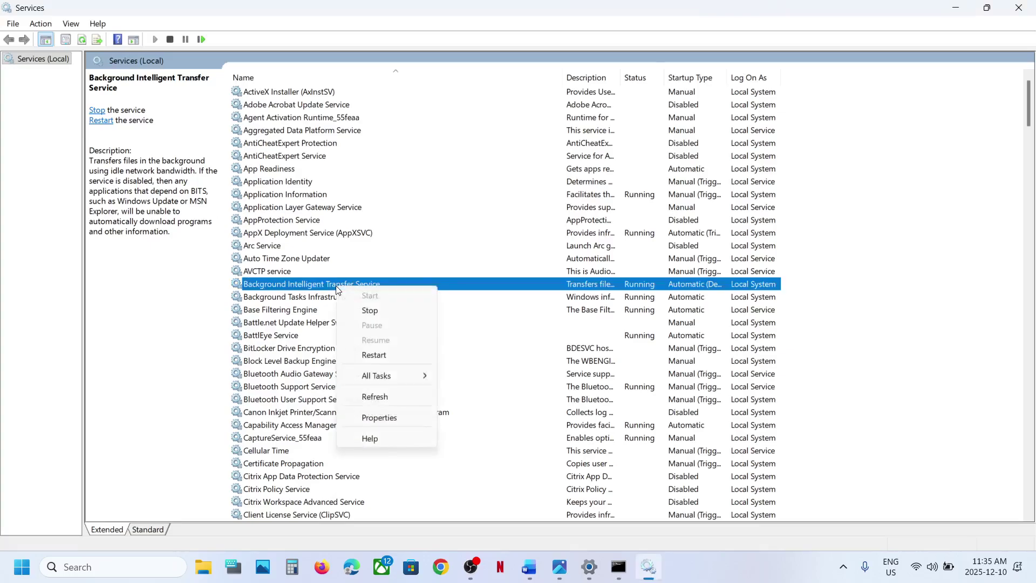
left_click(381, 355)
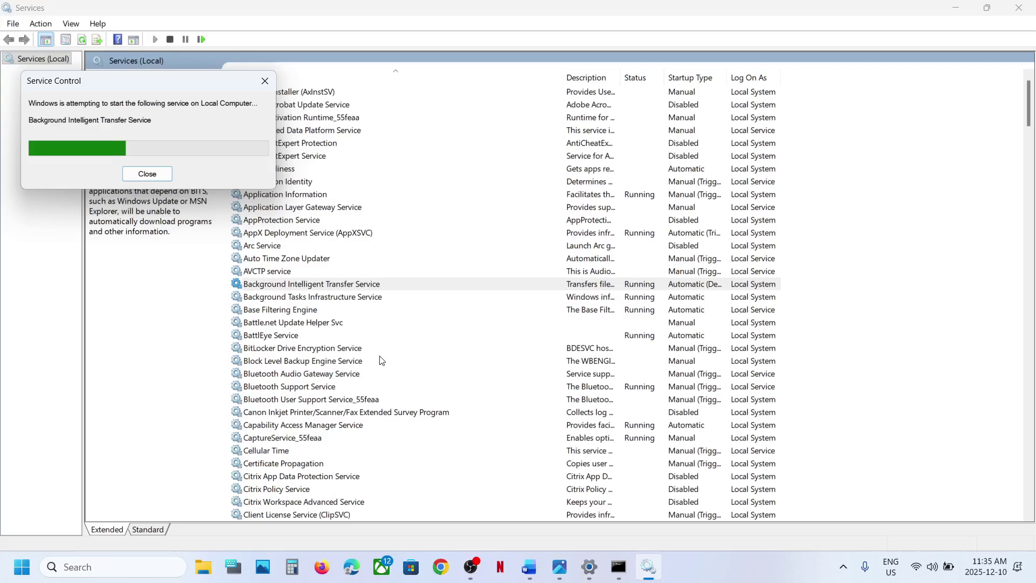
Set the App Readiness service's startup type to Automatic, apply it and start the service
left_click(276, 170)
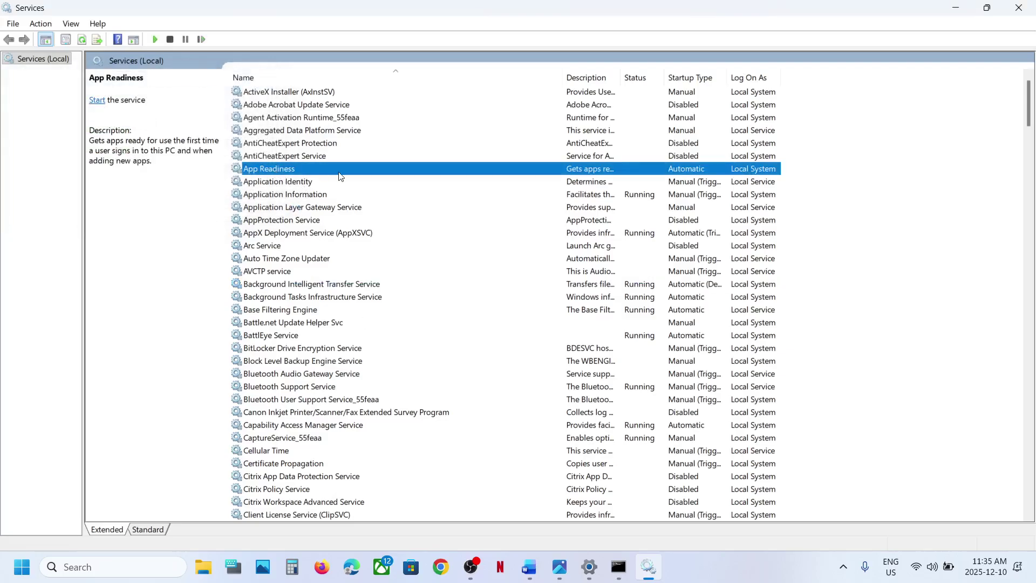
double_click(326, 174)
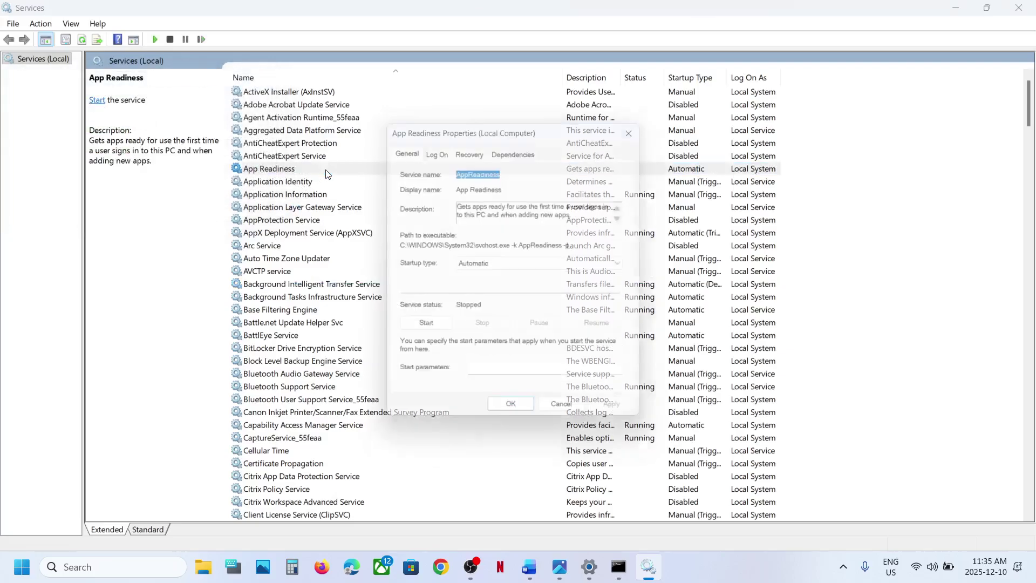
left_click(492, 266)
left_click(486, 289)
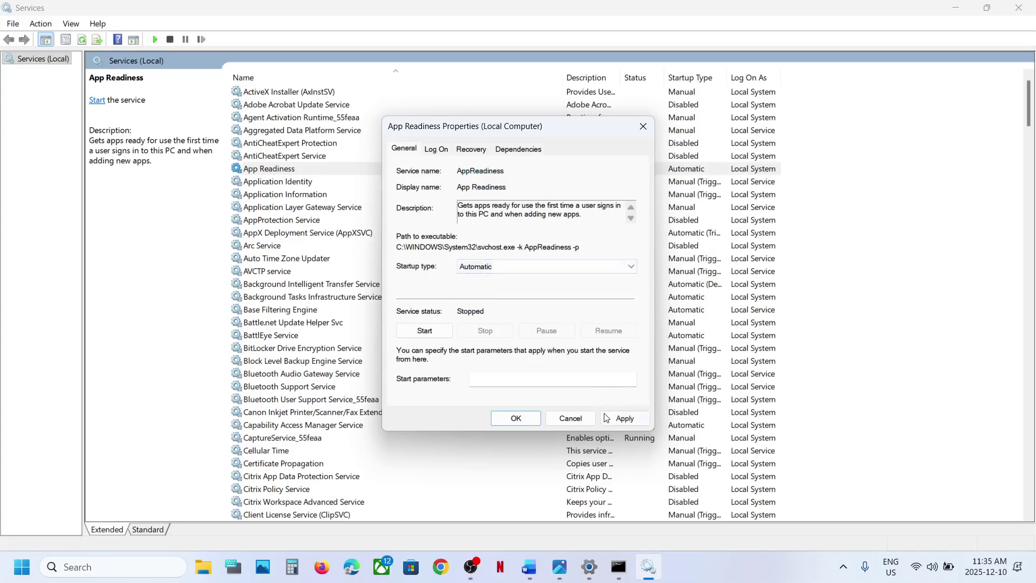
left_click(606, 418)
left_click(438, 334)
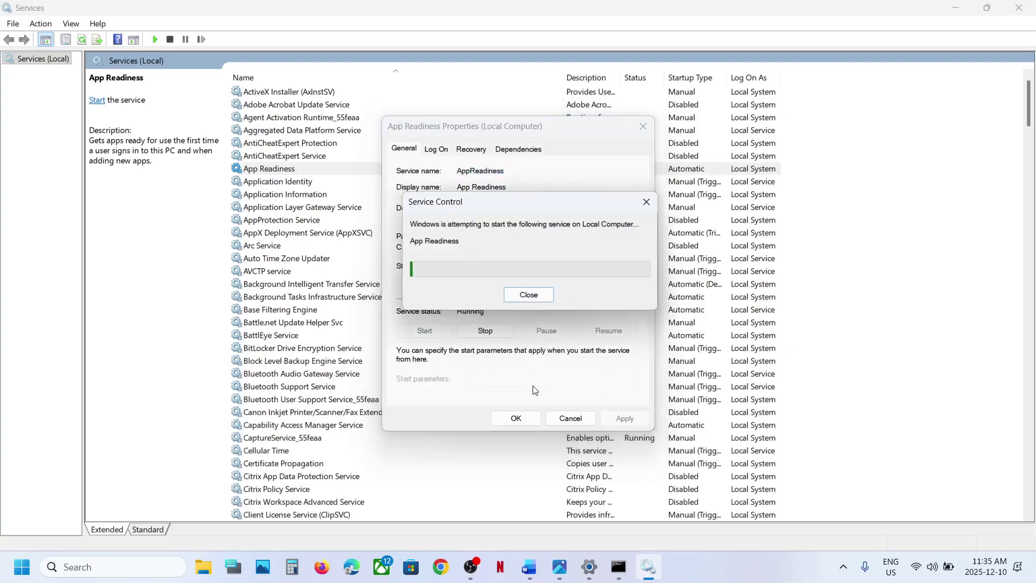
left_click(519, 417)
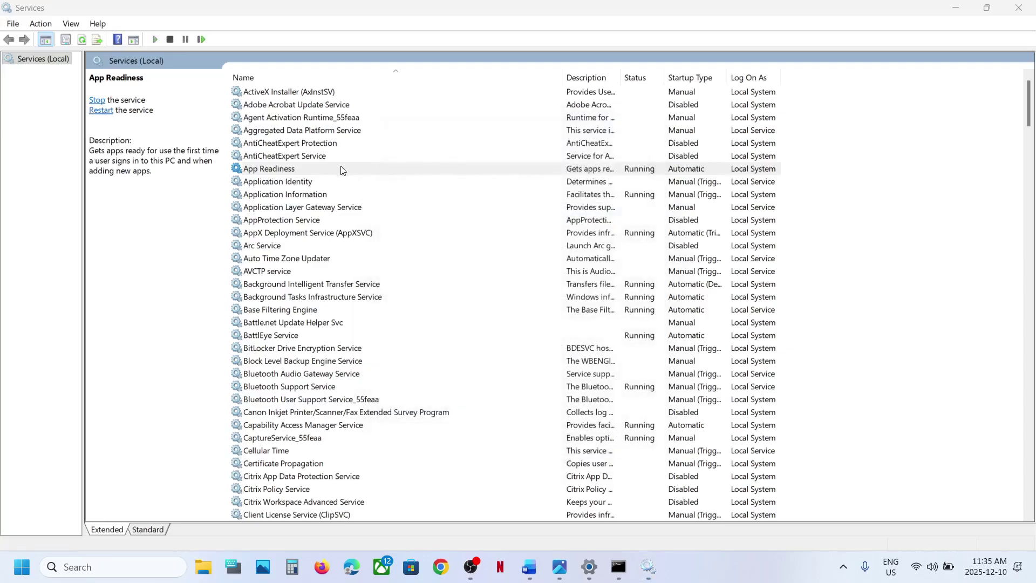
Restart the App Readiness service, close the Services console and retry the failed update in Windows Update
right_click(322, 170)
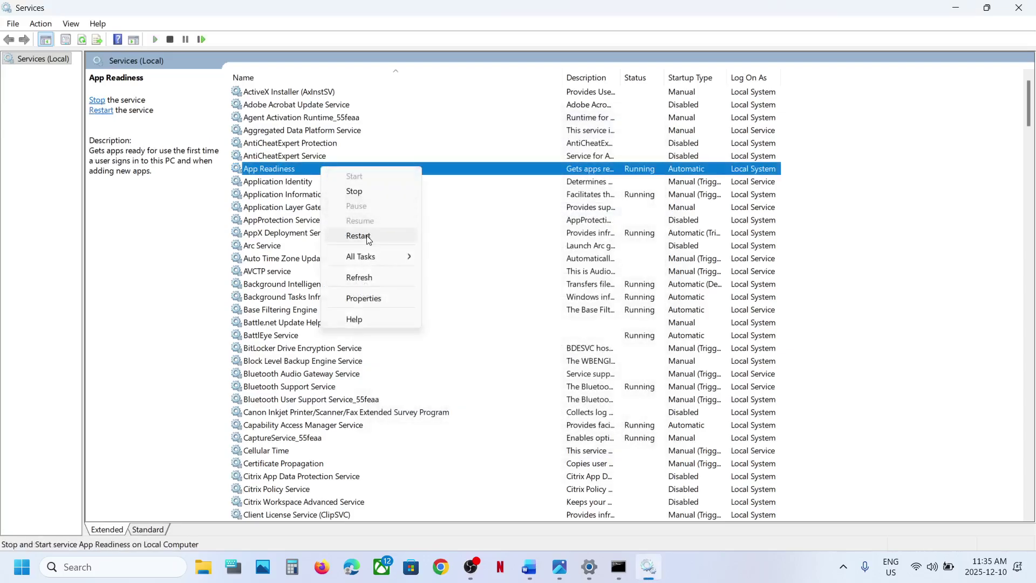
left_click(351, 234)
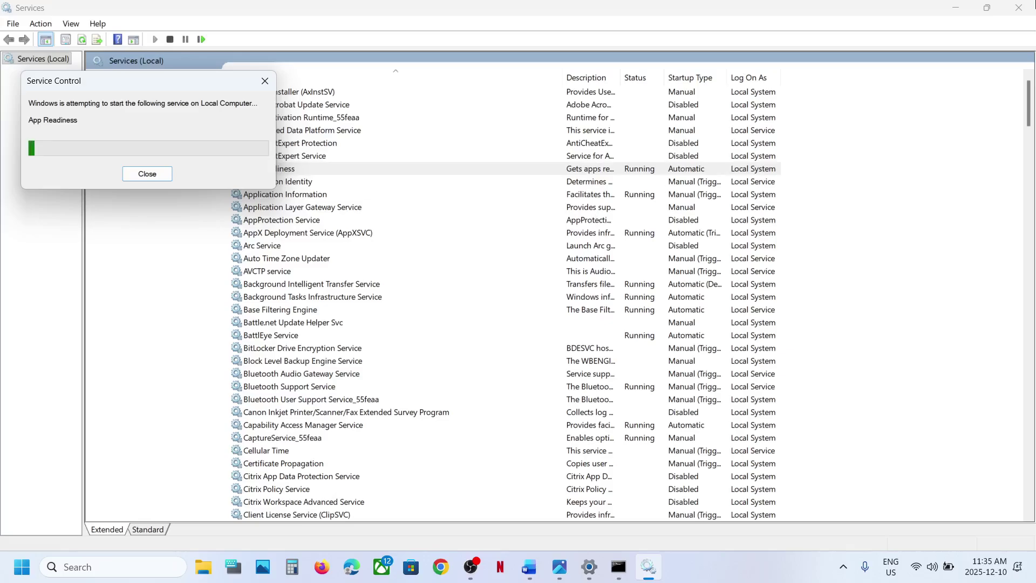
left_click(1022, 12)
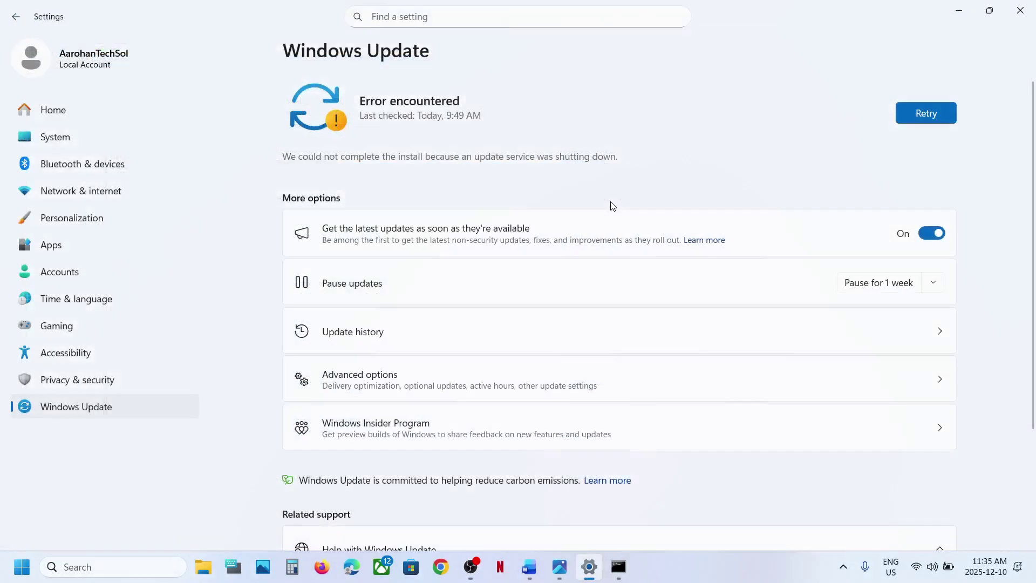
left_click(927, 113)
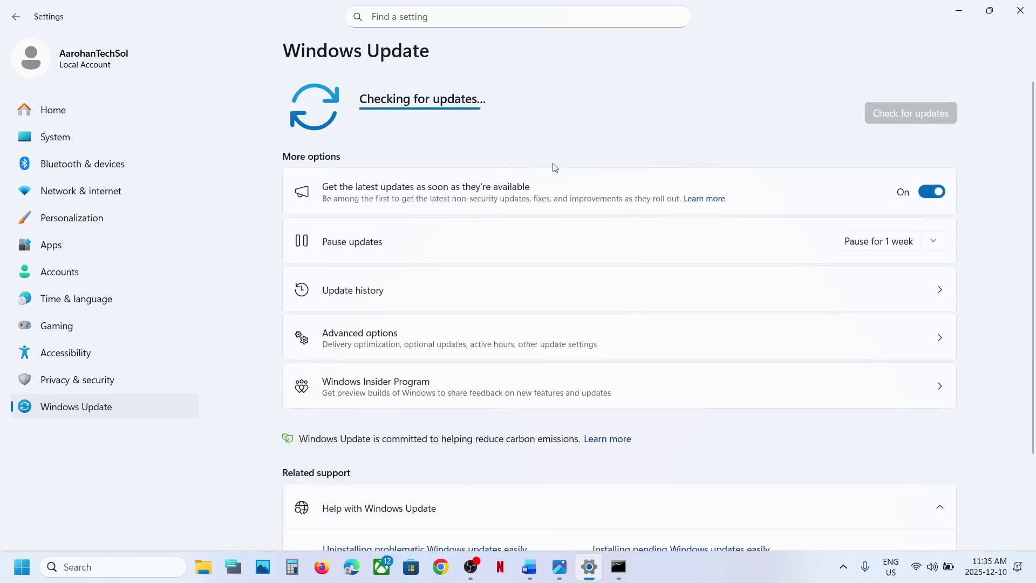
Switch to the Word document and open the Microsoft Update Catalog link under Step 4
left_click(533, 573)
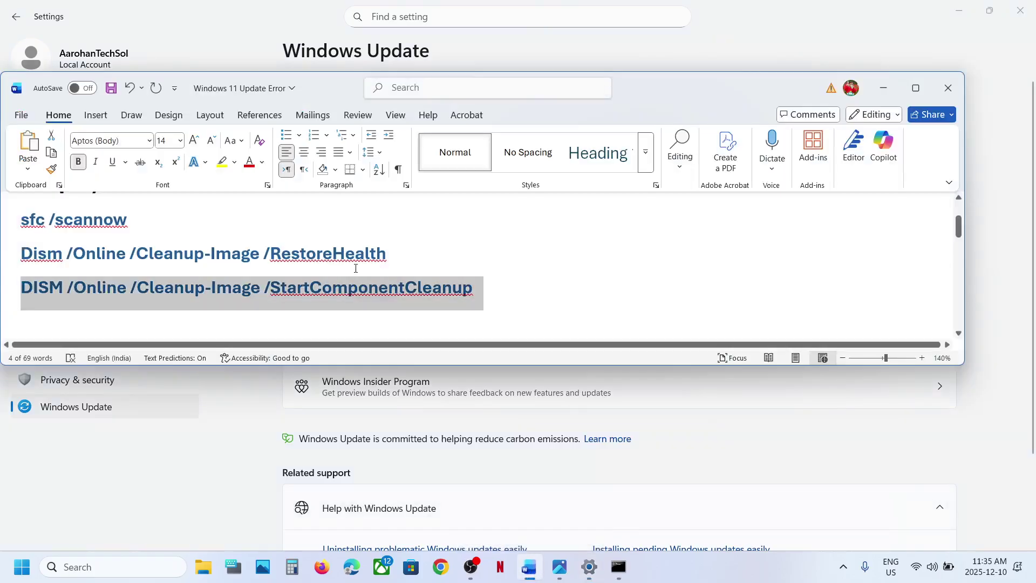
scroll(355, 268, "down", 10)
scroll(355, 268, "down", 1)
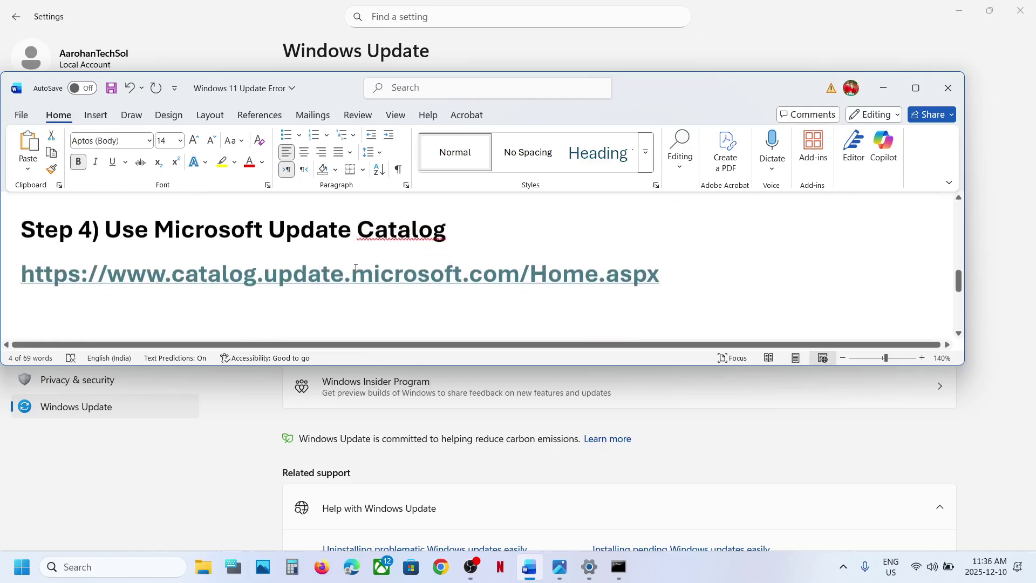
left_click(314, 274, "ctrl")
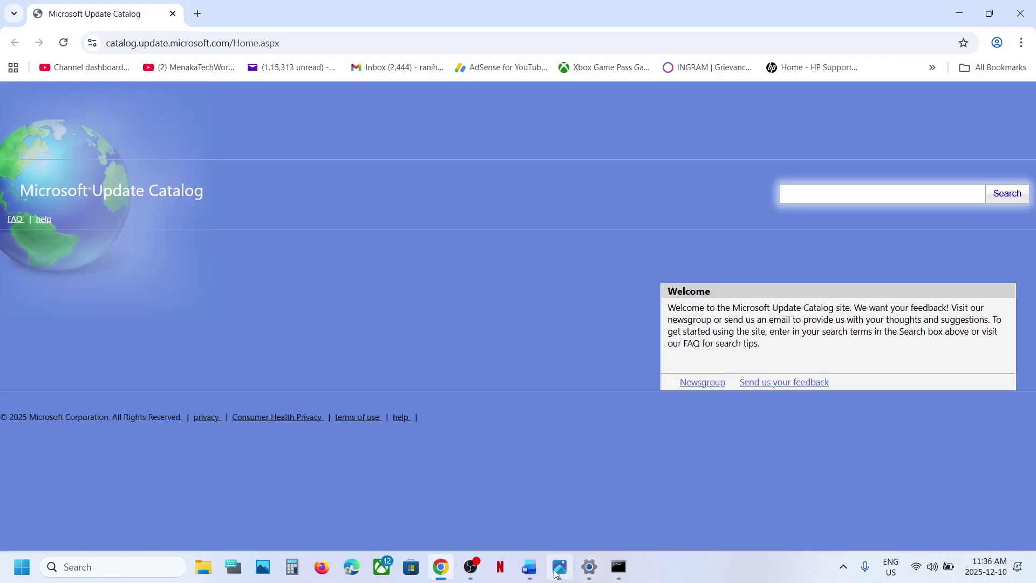
Copy the update number KB5071417 from the title of the Word document
left_click(529, 567)
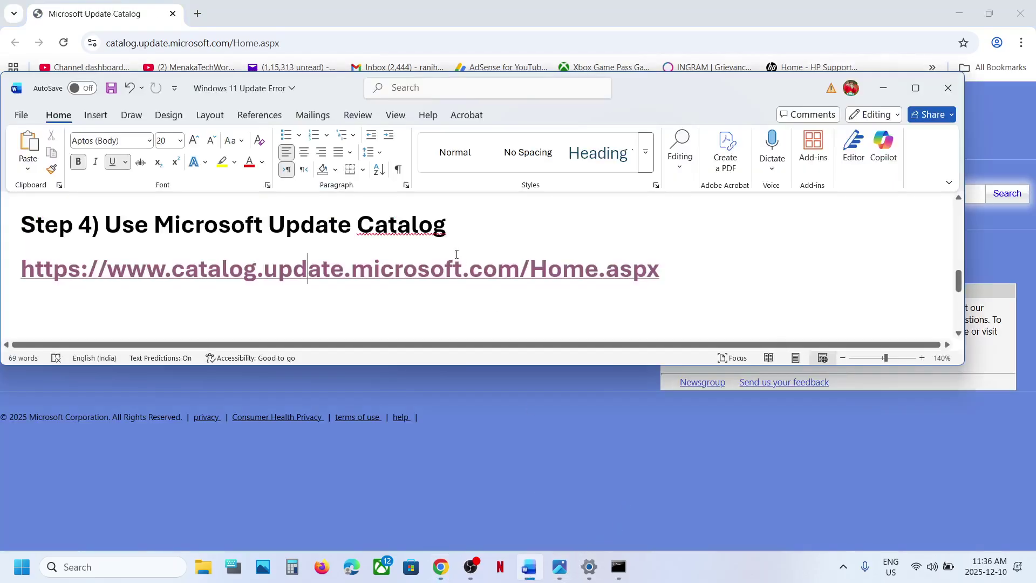
scroll(456, 254, "up", 10)
triple_click(190, 212)
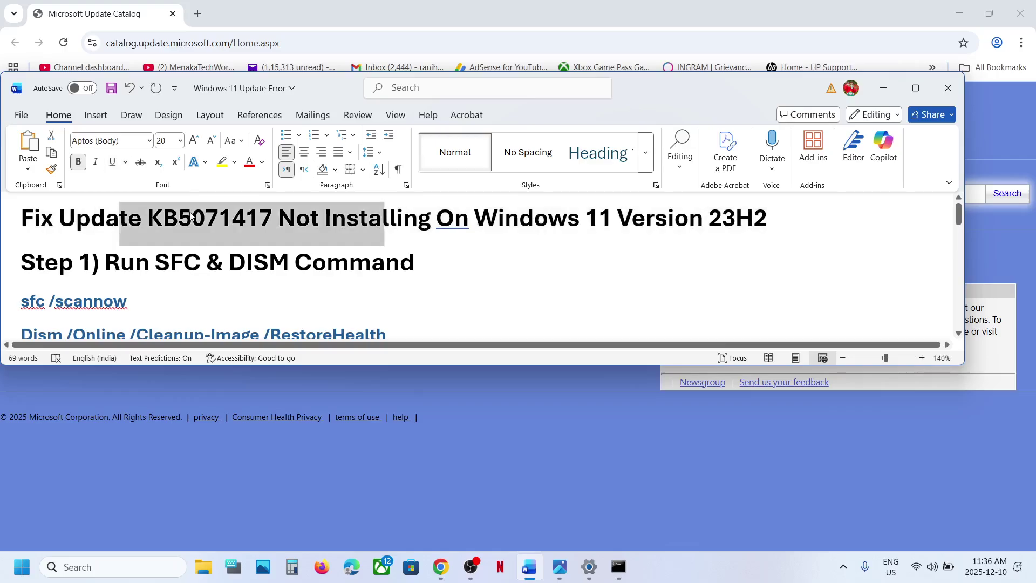
double_click(190, 215)
key("ctrl+c")
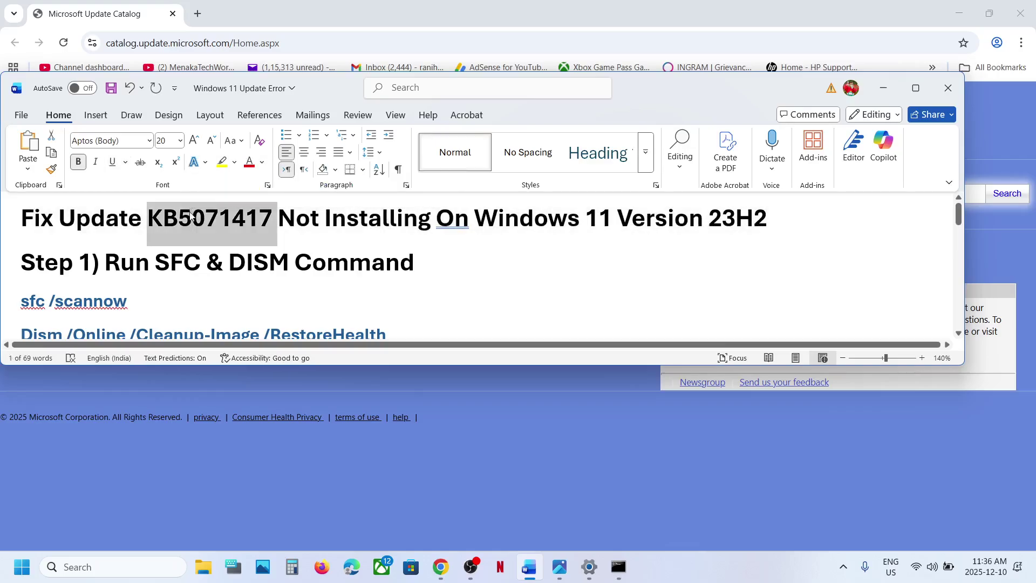
Search the Microsoft Update Catalog in Chrome for KB5071417
left_click(526, 410)
left_click(809, 194)
key("ctrl+v")
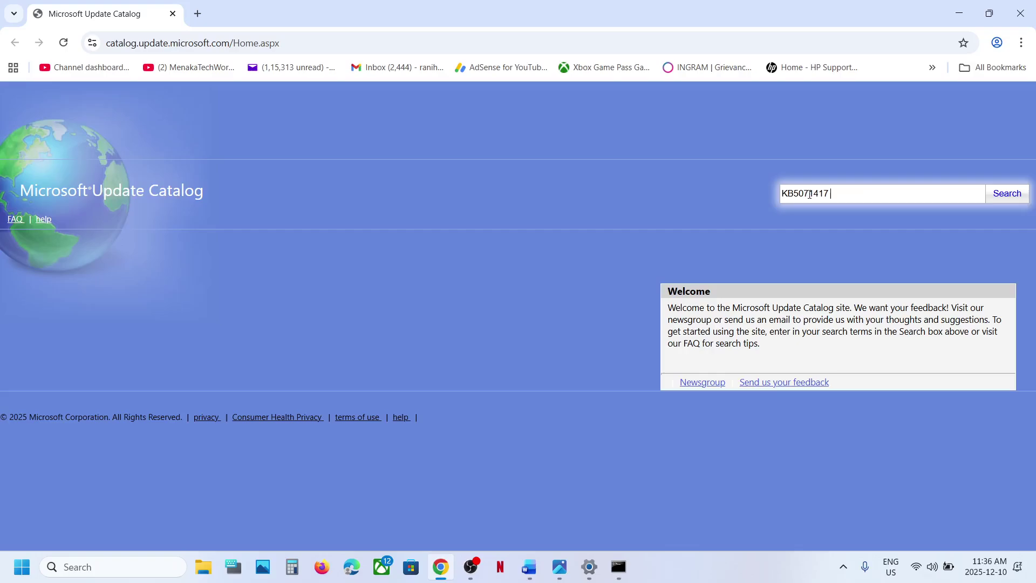
left_click(1007, 197)
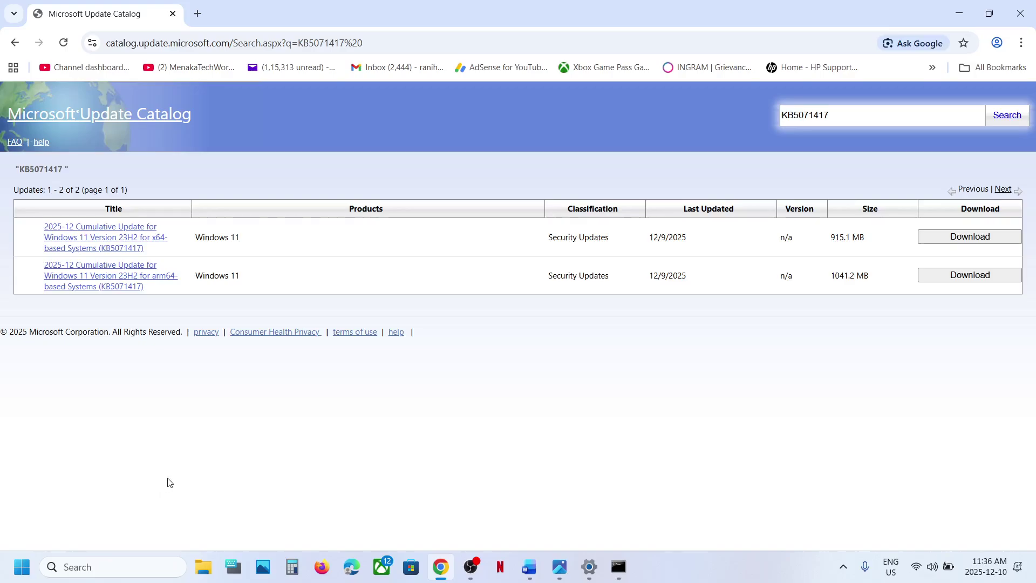
Check the PC's system type on the System About page in Settings and close Settings
key("alt+Tab")
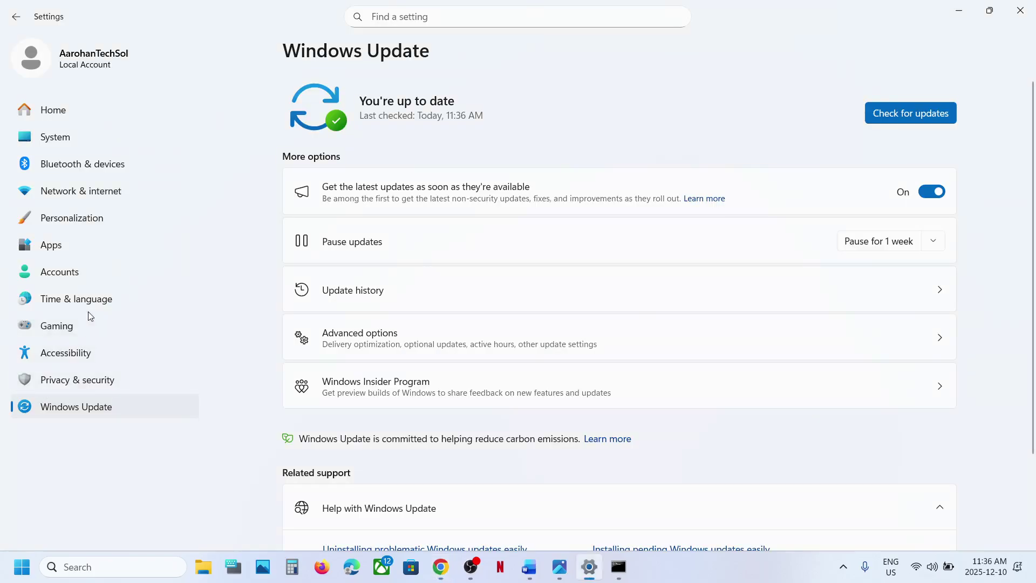
left_click(68, 141)
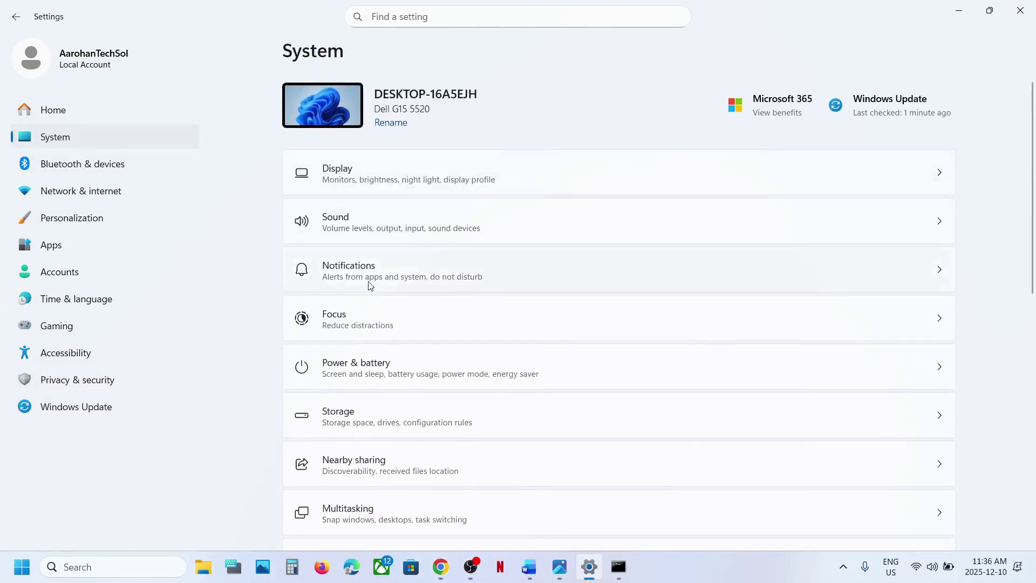
scroll(370, 286, "down", 10)
left_click(380, 480)
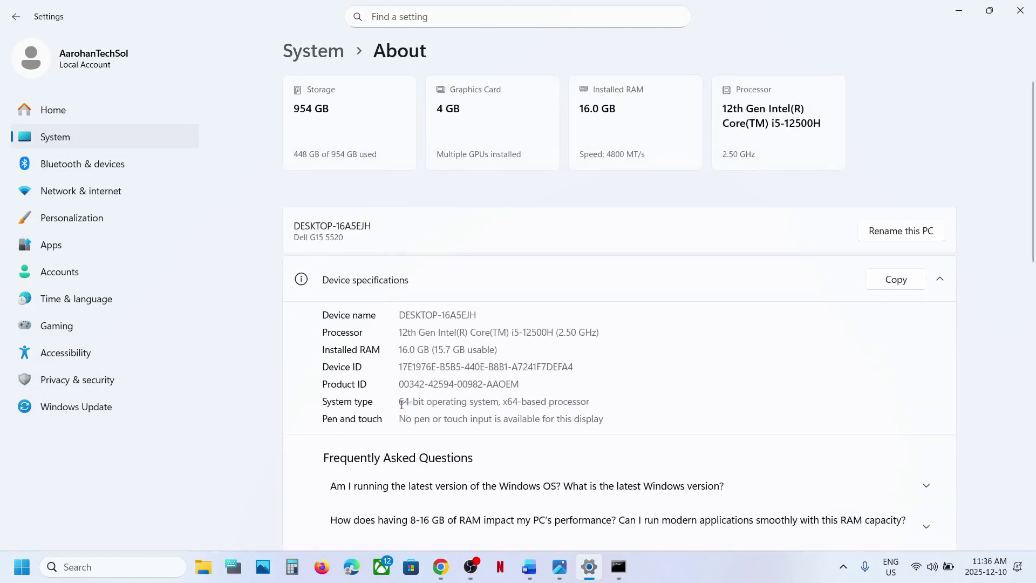
left_click_drag(400, 402, 573, 402)
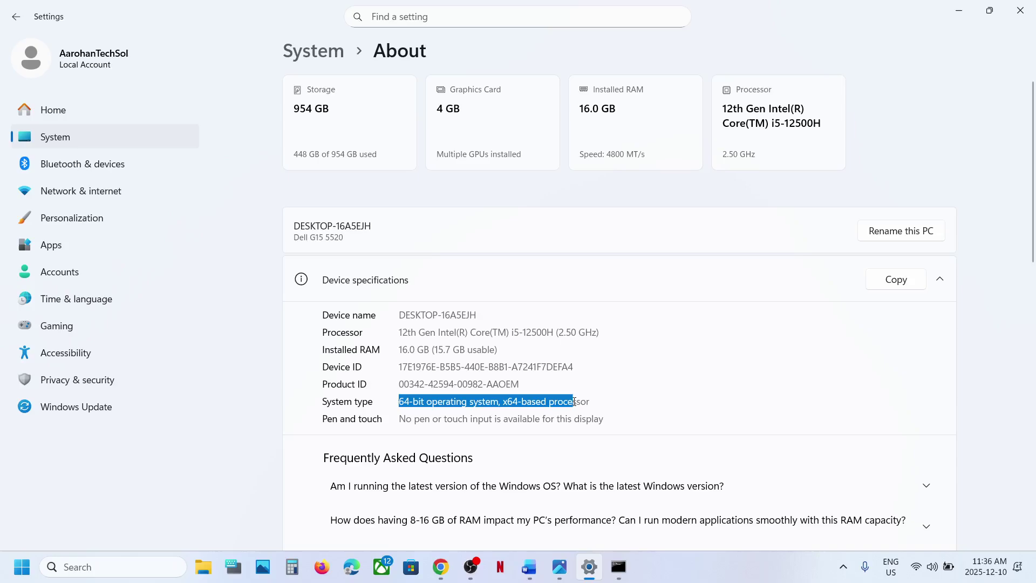
left_click(1021, 12)
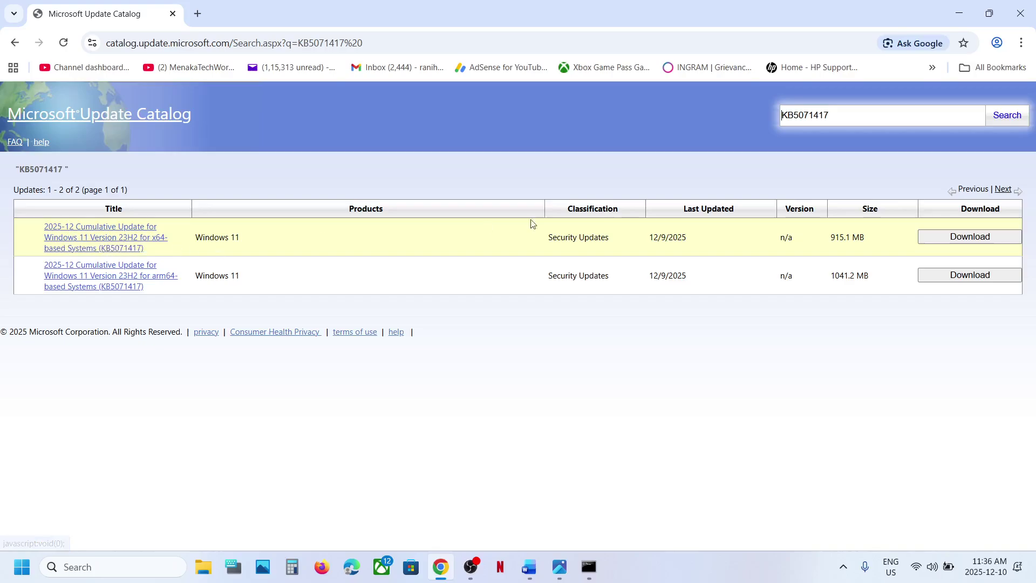
Download the KB5071417 .msu file for x64-based Windows 11 Version 23H2 systems and check the recent downloads
left_click(970, 237)
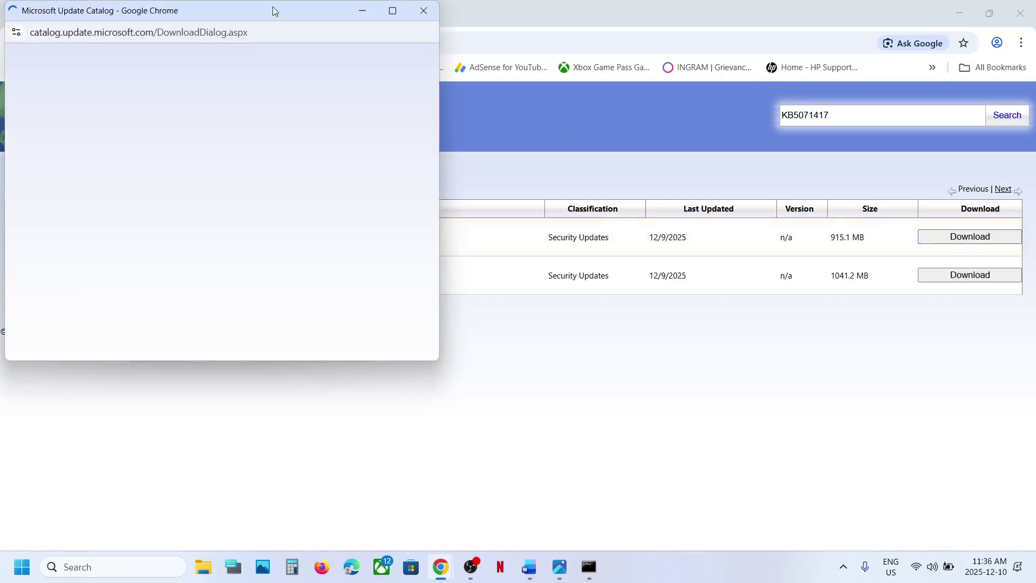
left_click_drag(225, 20, 584, 80)
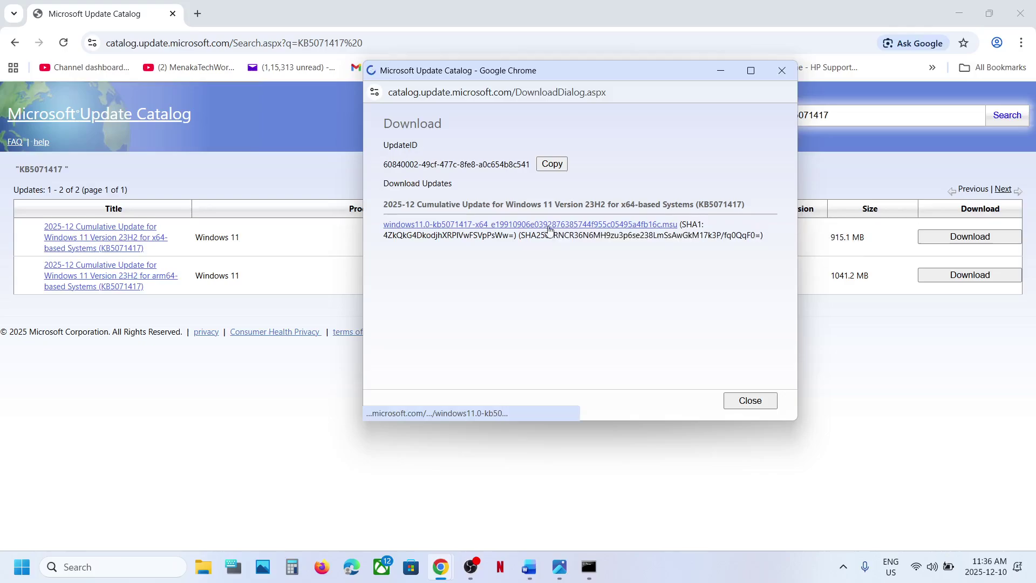
left_click(786, 90)
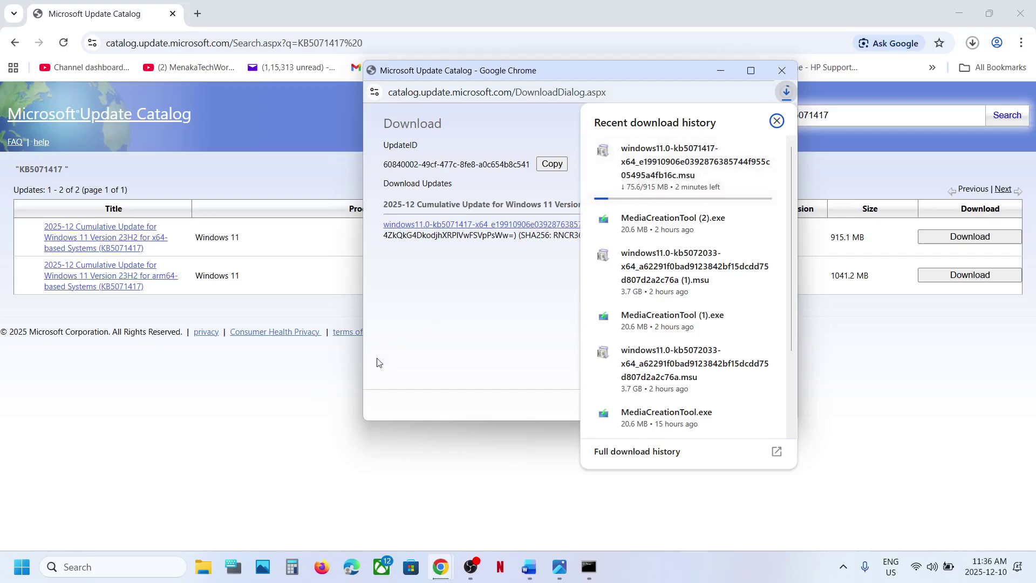
left_click(331, 408)
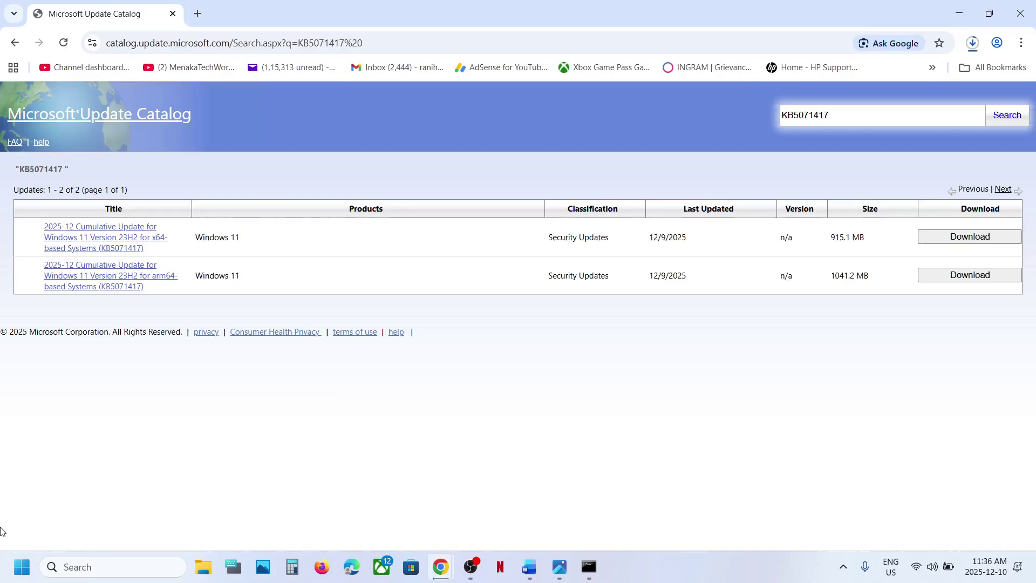
left_click(21, 566)
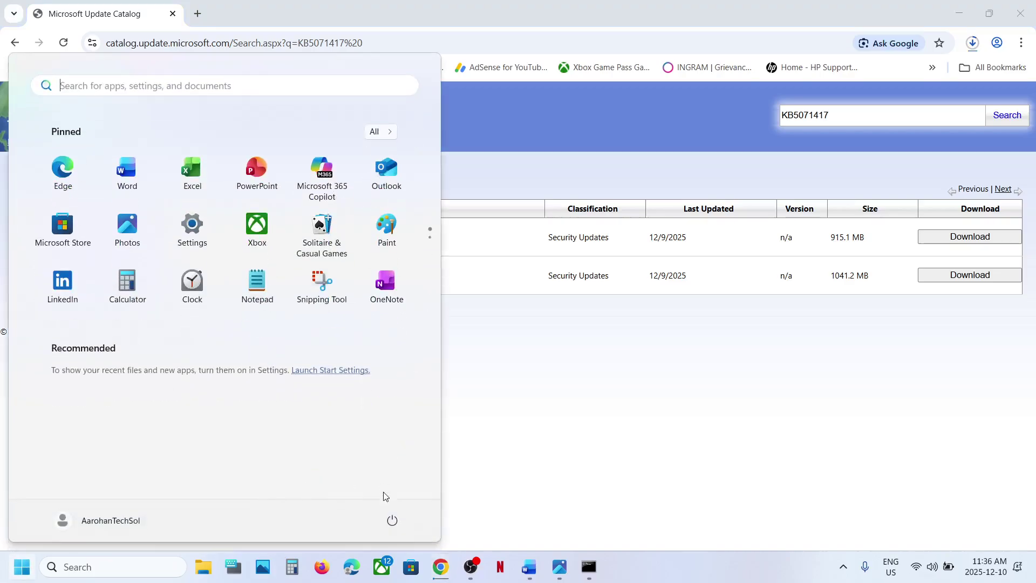
left_click(394, 520)
left_click(617, 442)
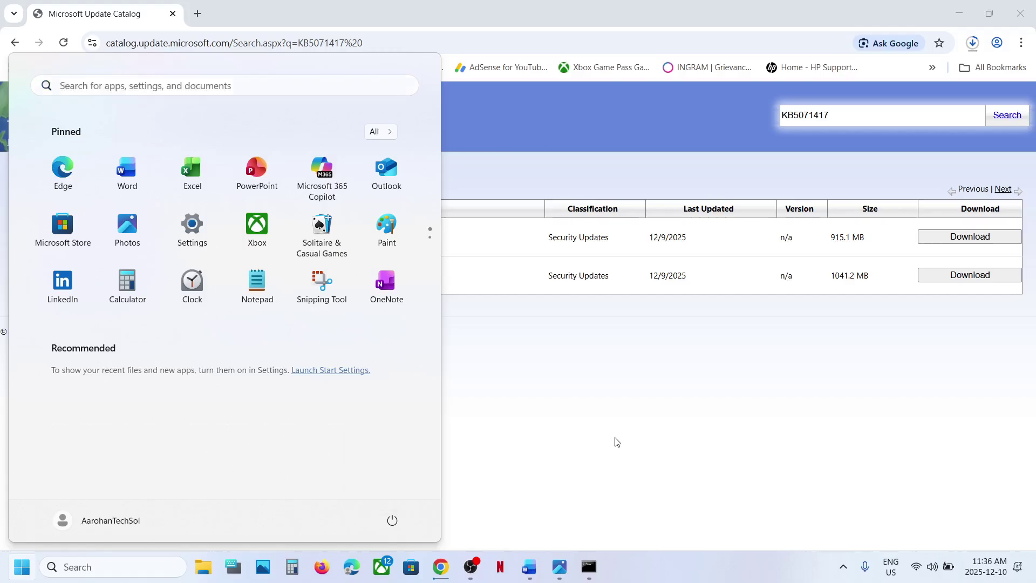
left_click(529, 569)
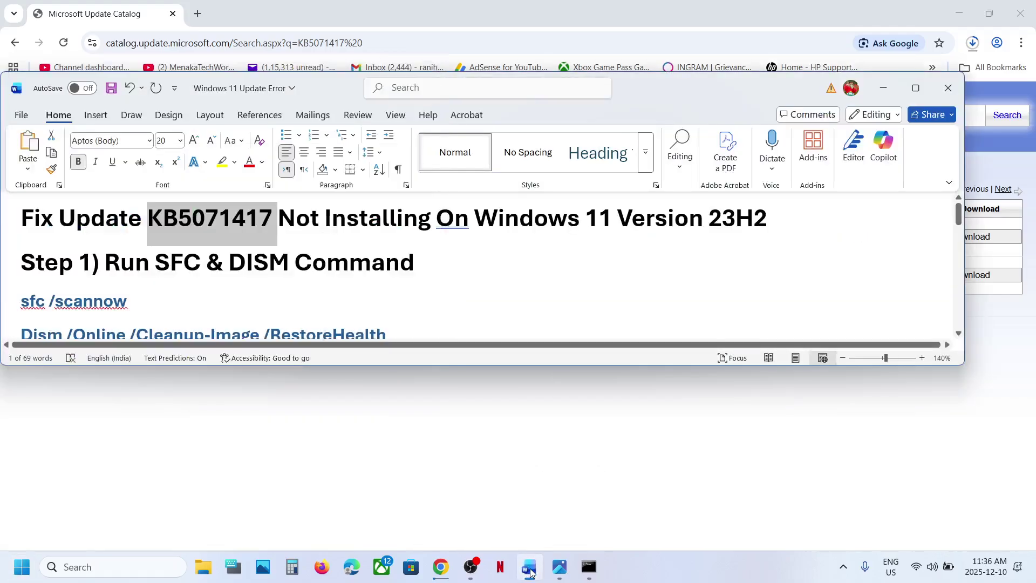
left_click(385, 410)
Open Settings and go to the Recovery page through the Windows Update advanced options
key("super+i")
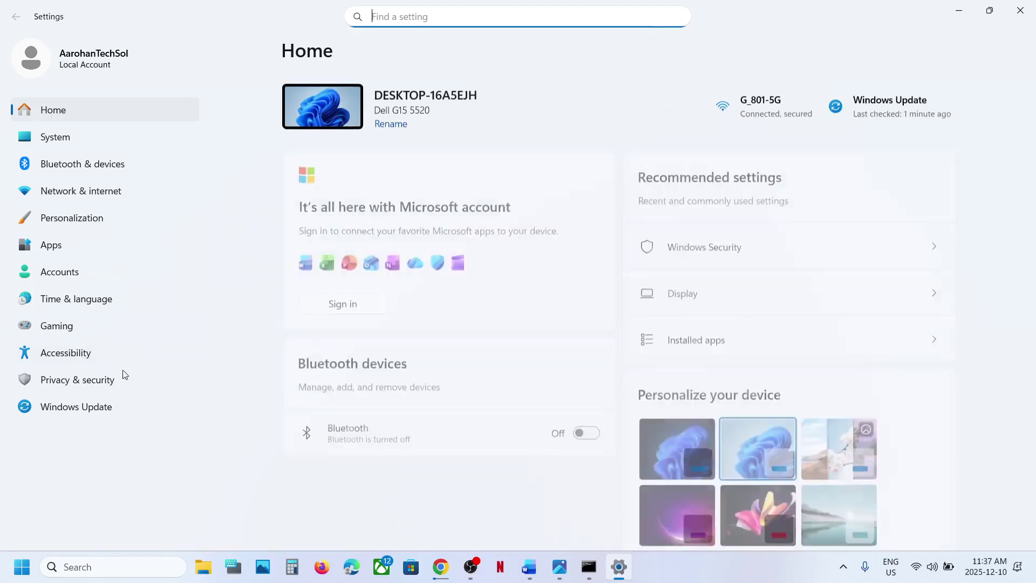
left_click(93, 414)
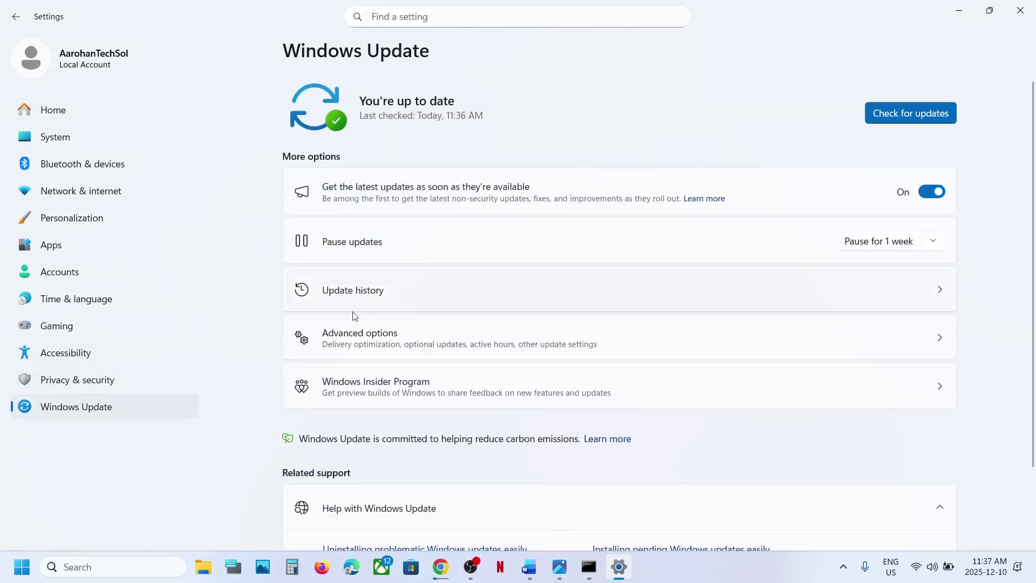
left_click(360, 340)
scroll(361, 342, "down", 4)
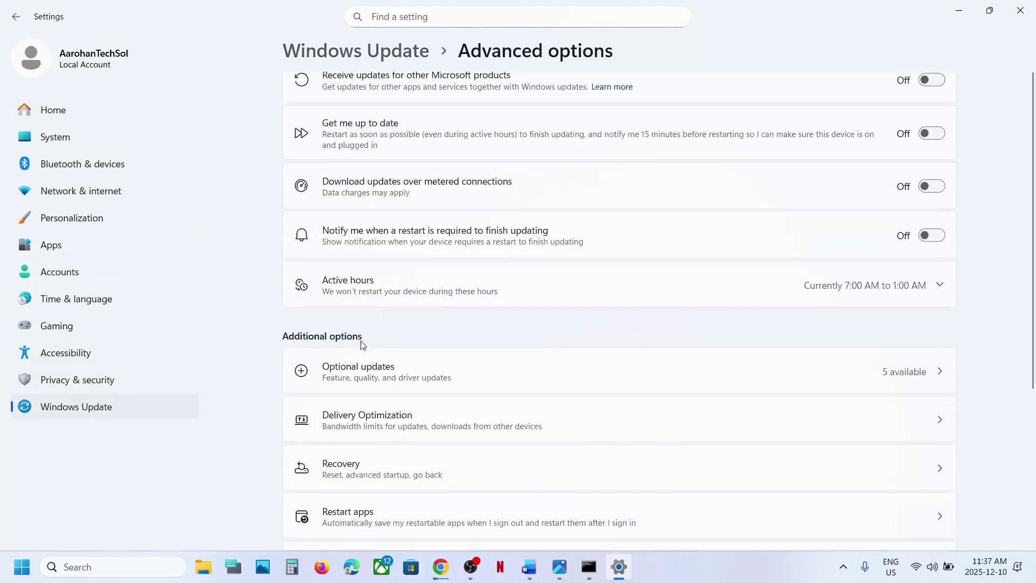
left_click(368, 283)
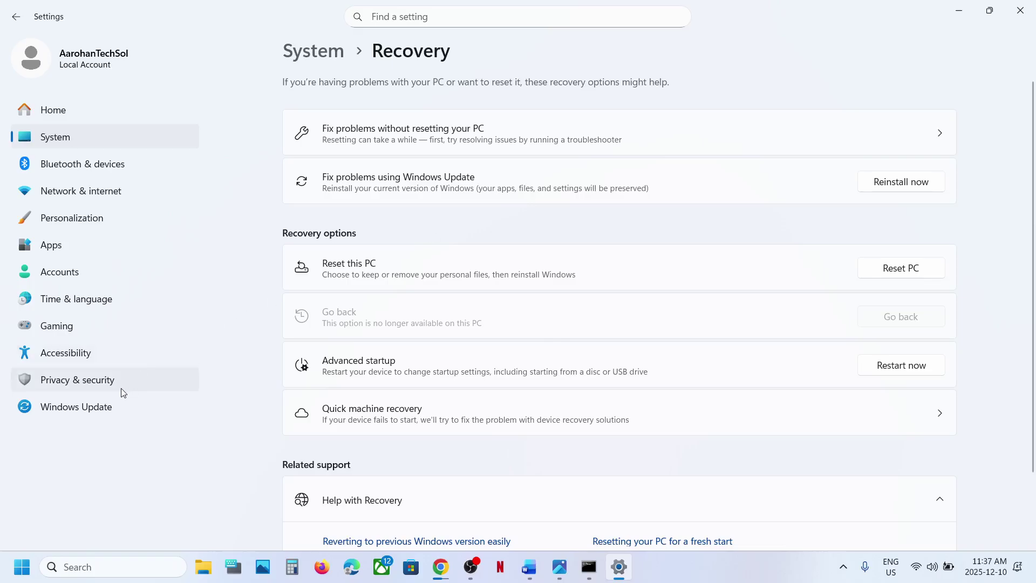
Switch to the Word document and open the Windows 11 software download link under Step 6
left_click(535, 573)
scroll(381, 306, "down", 15)
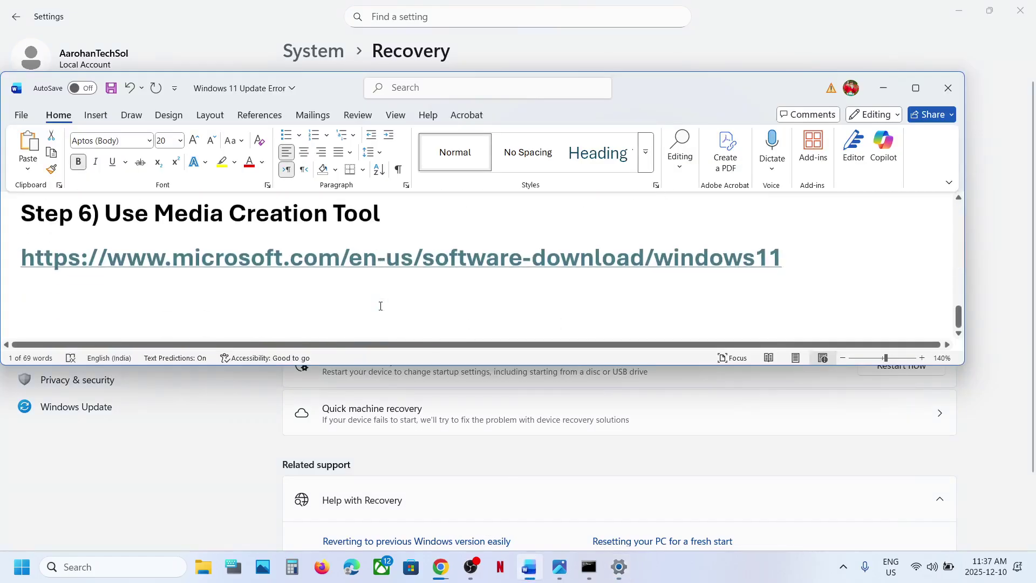
left_click(371, 261, "ctrl")
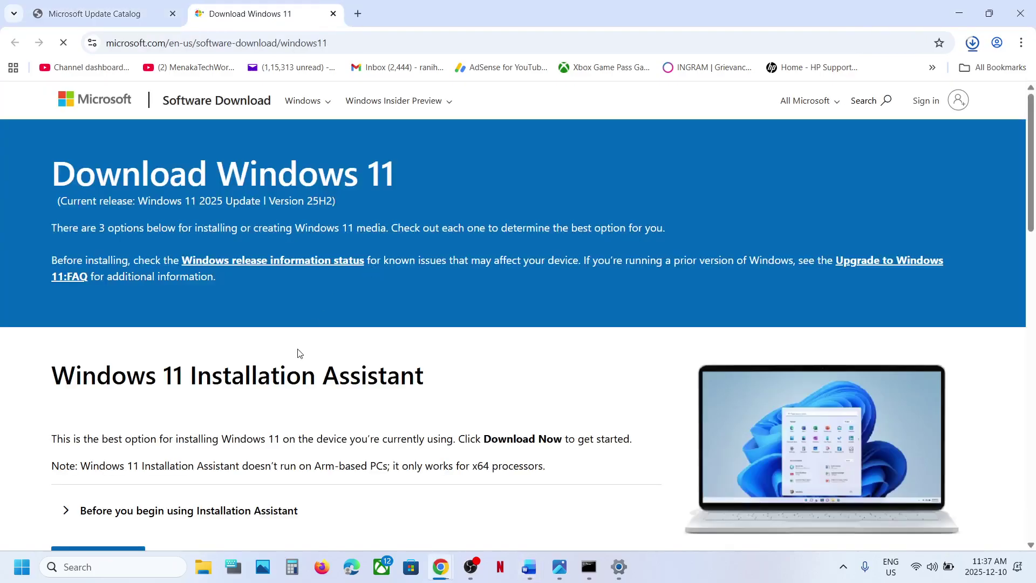
Download the Media Creation Tool from the Create Windows 11 Installation Media section of the Download Windows 11 page
scroll(300, 354, "down", 5)
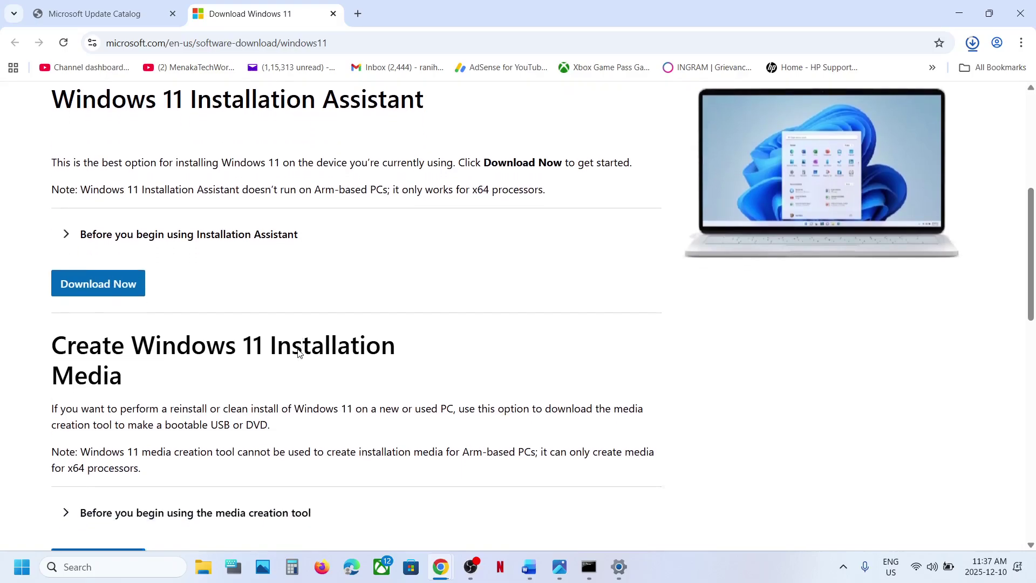
scroll(300, 353, "down", 3)
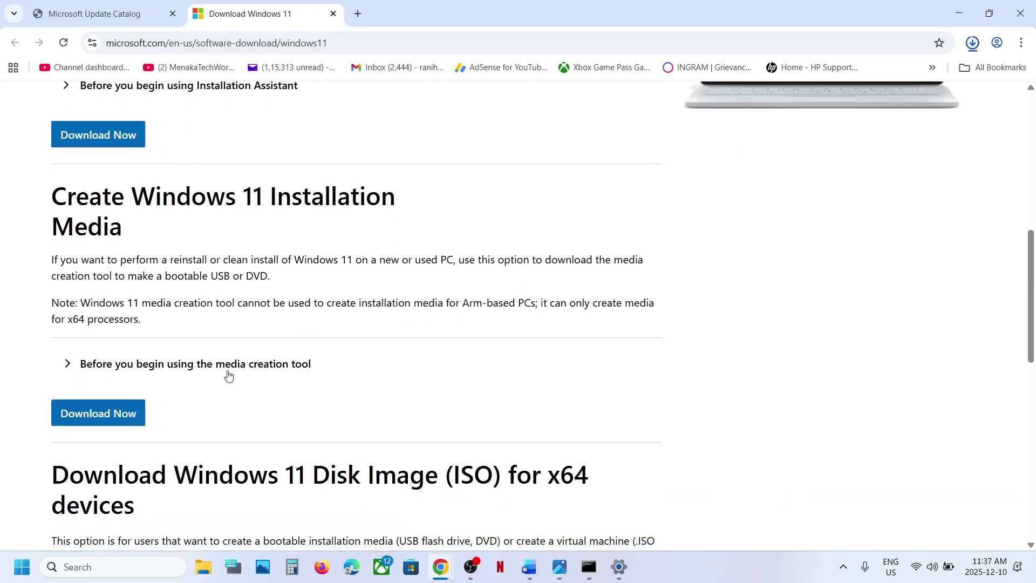
left_click(103, 414)
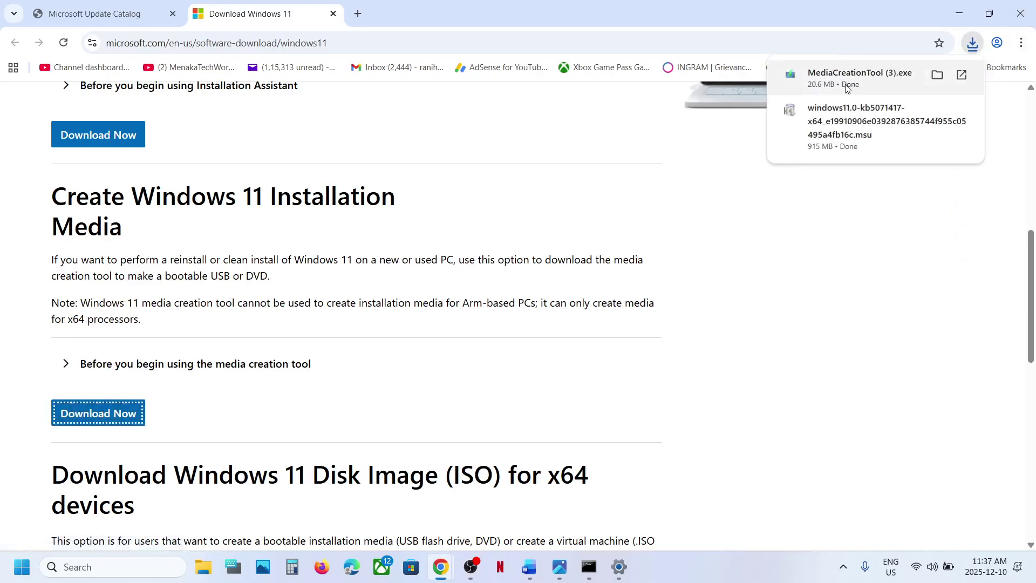
Switch to the image viewer and review screenshots 1.png to 7.png on creating the Windows 11 ISO file with the Media Creation Tool
mouse_move(559, 569)
left_click(548, 485)
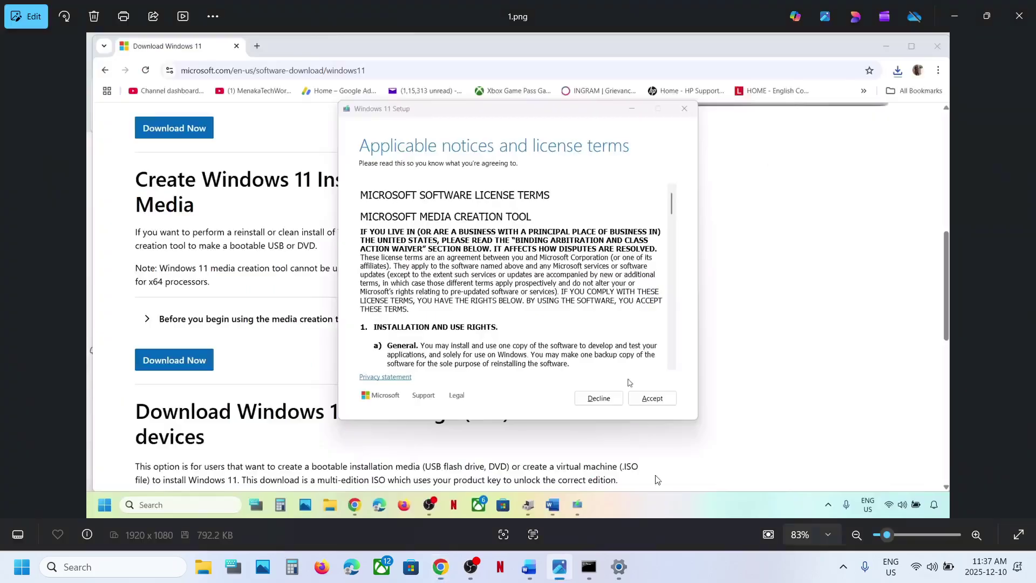
key("Right")
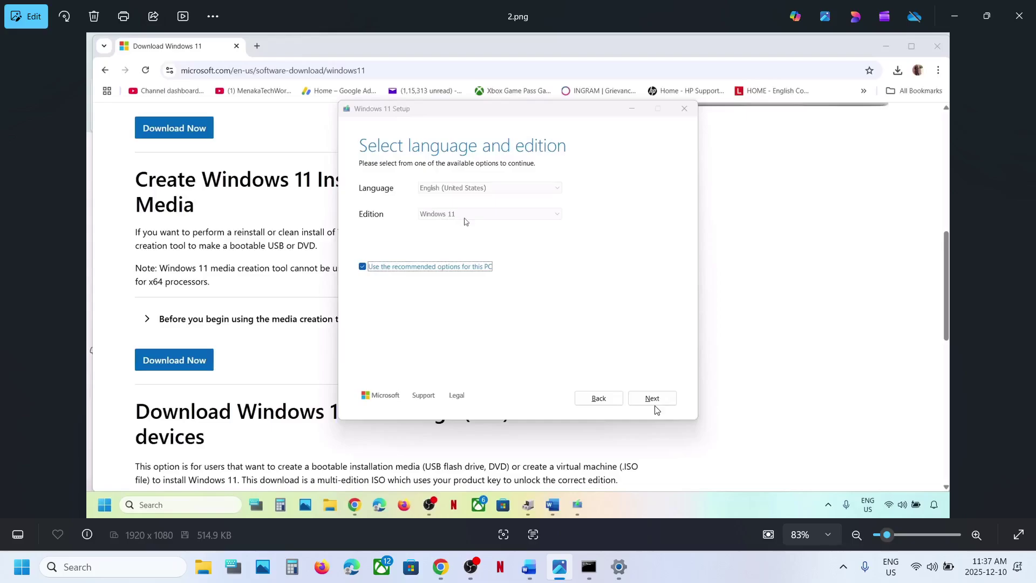
key("Right")
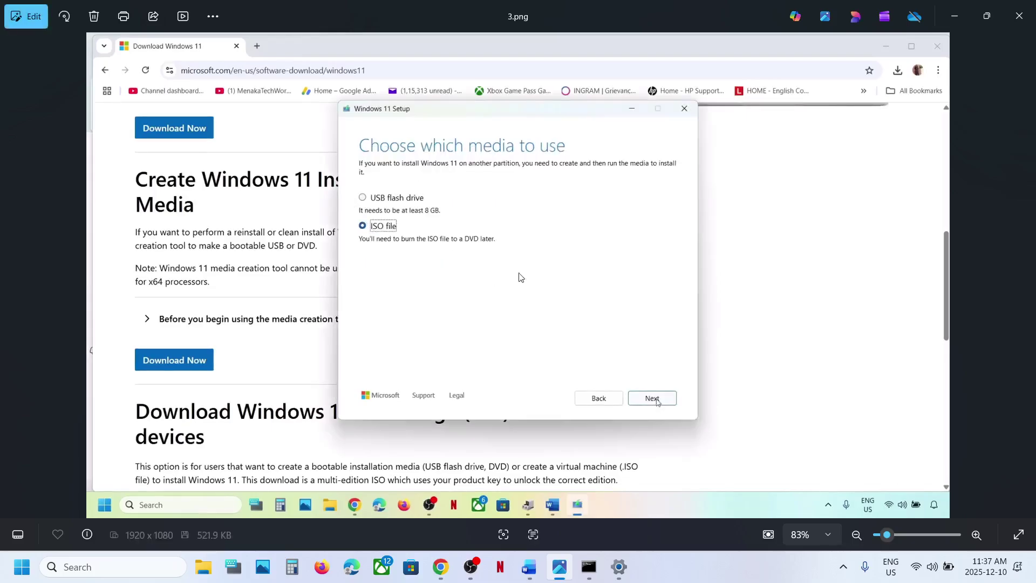
key("Right")
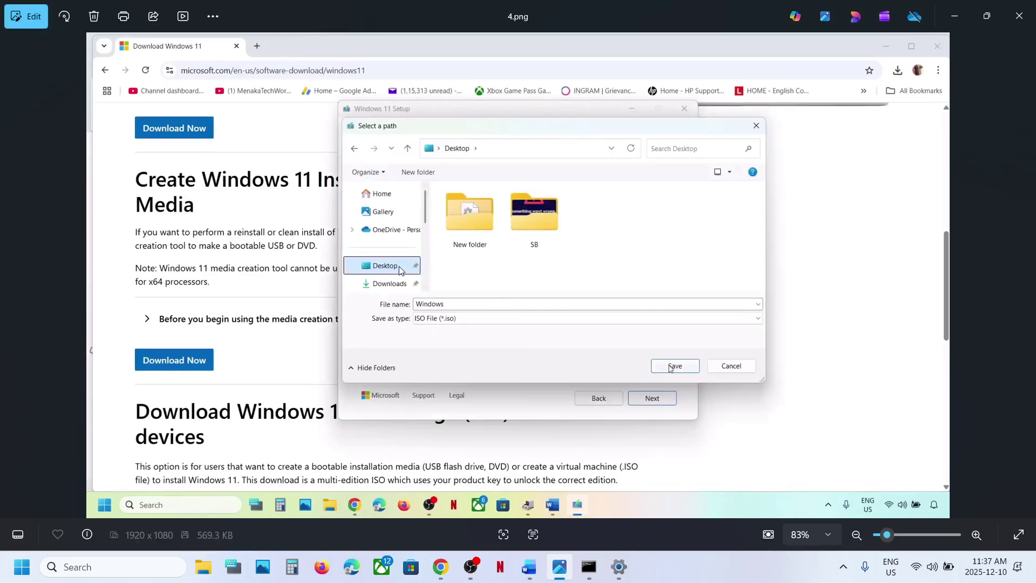
key("Right")
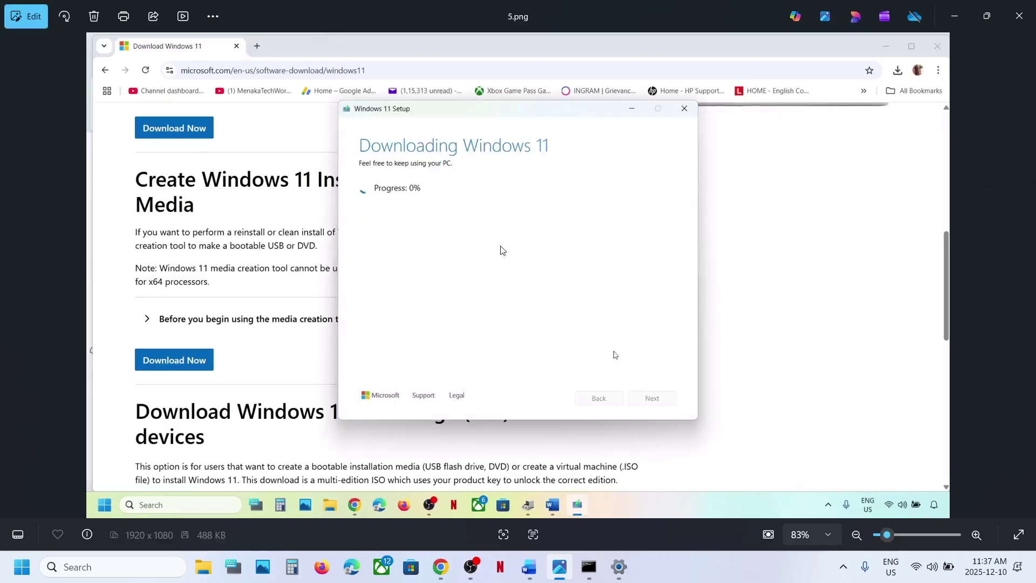
key("Right")
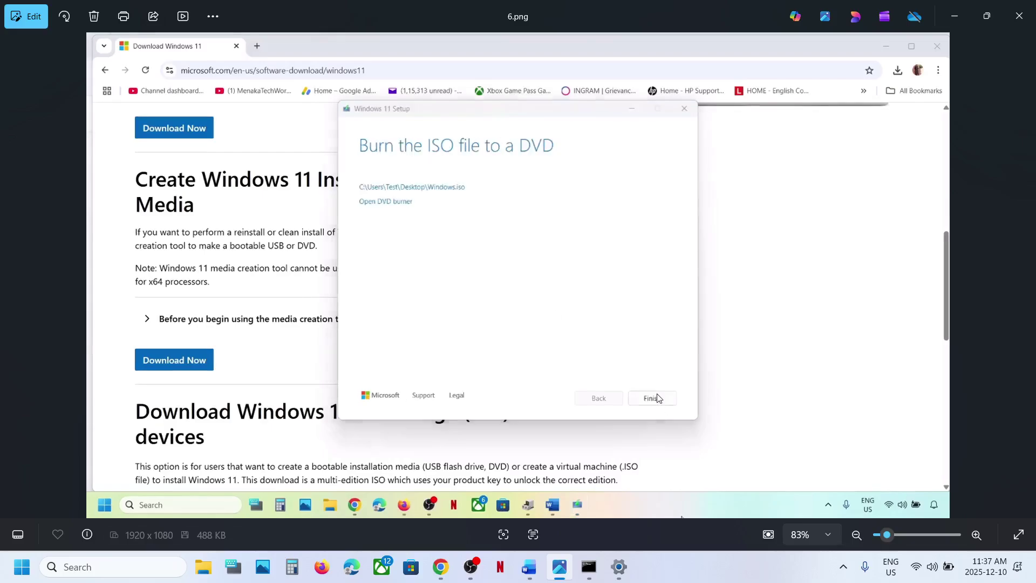
key("Right")
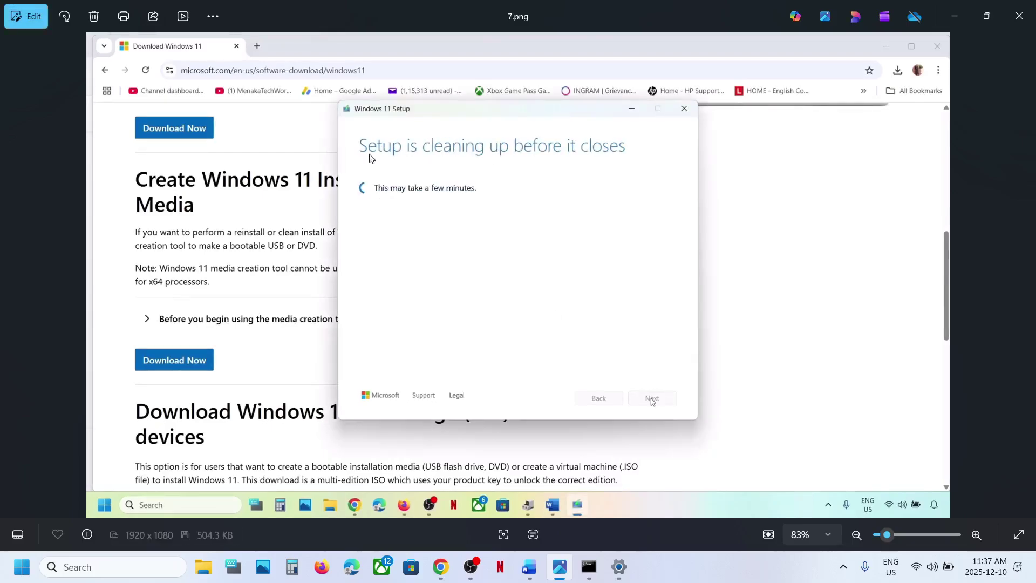
Review screenshots 8.png to 13.png on opening the Windows ISO, running setup and reaching the Ready to install page
key("Right")
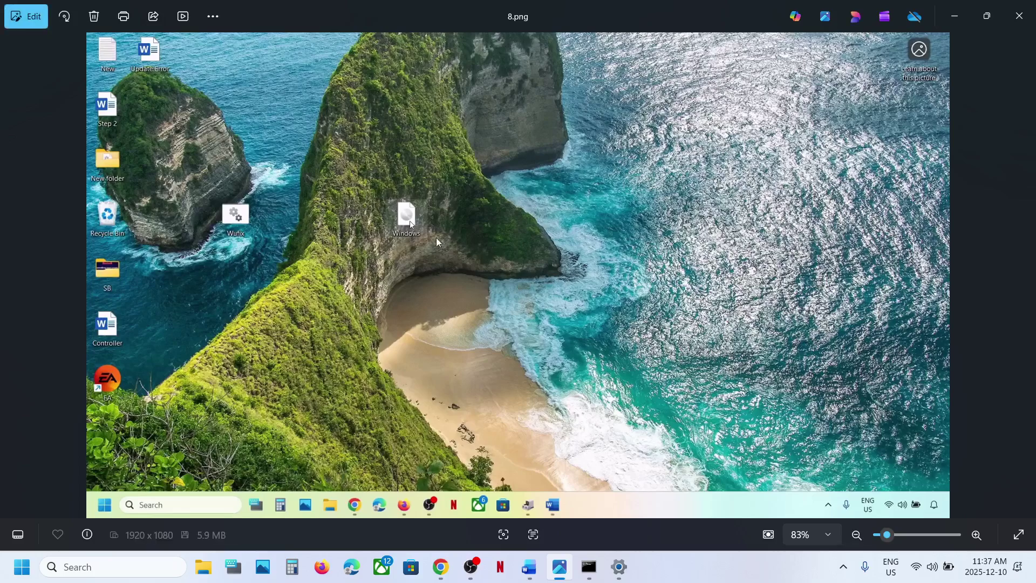
key("Right")
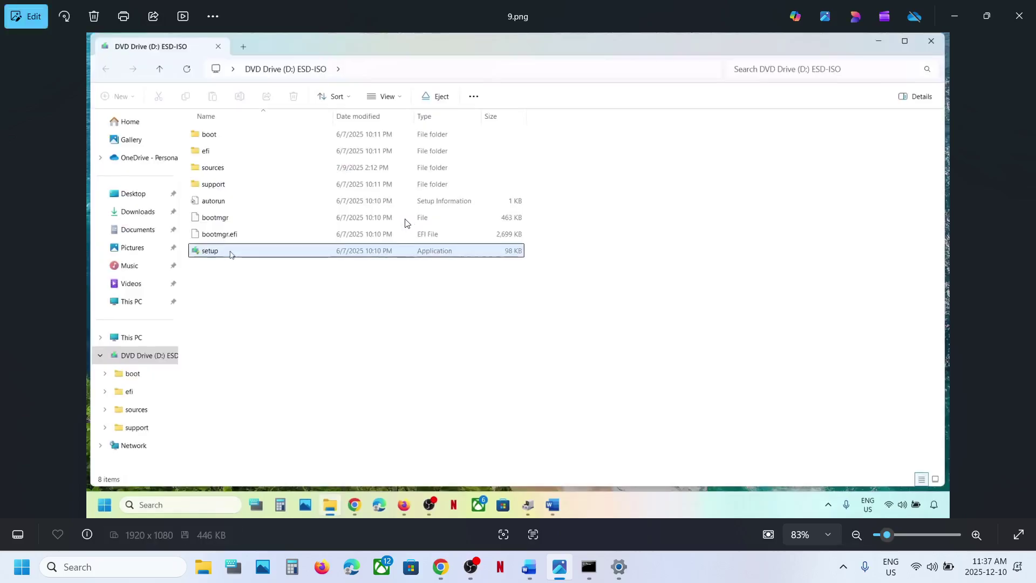
key("Right")
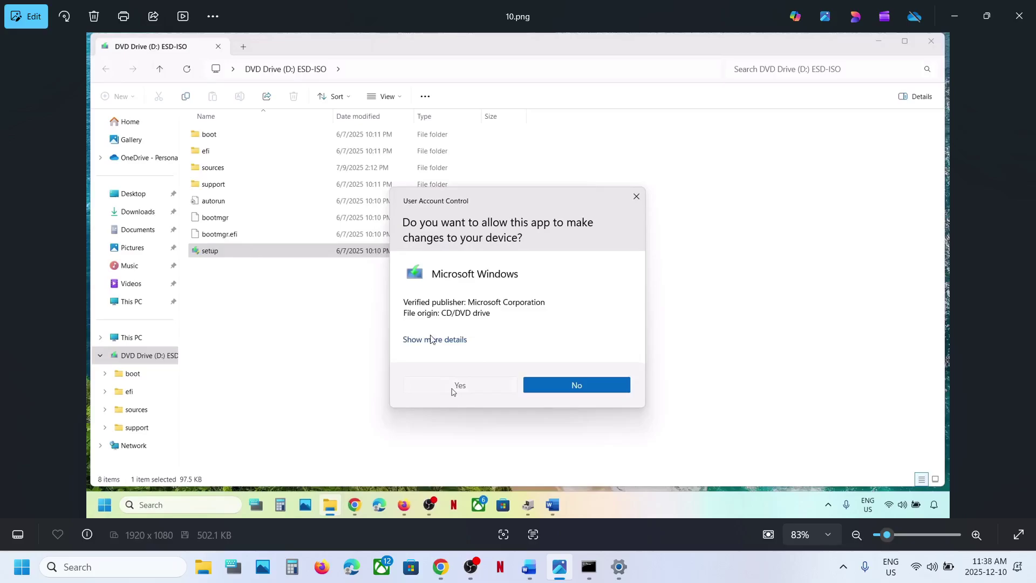
key("Right")
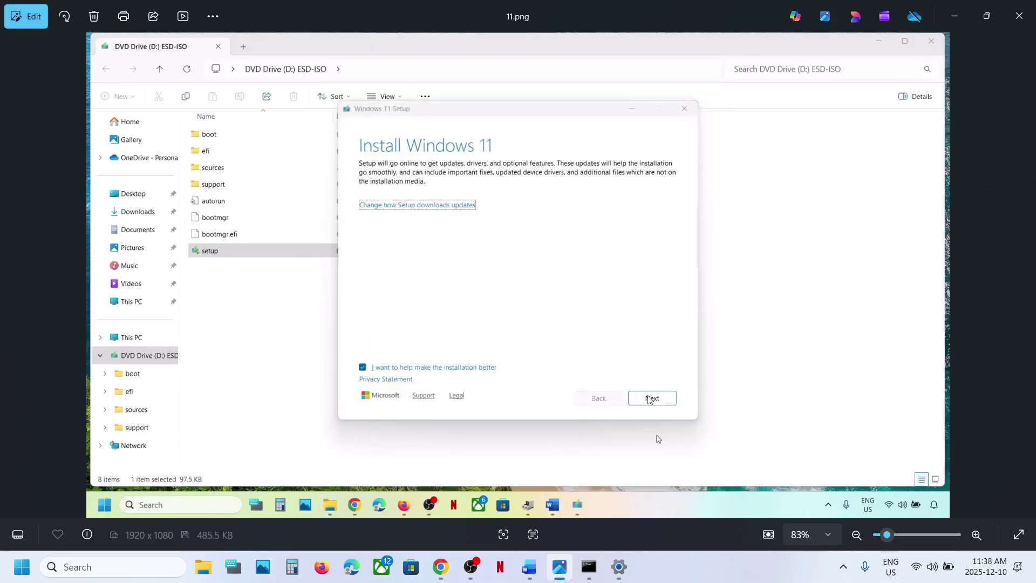
key("Right")
key("Right")
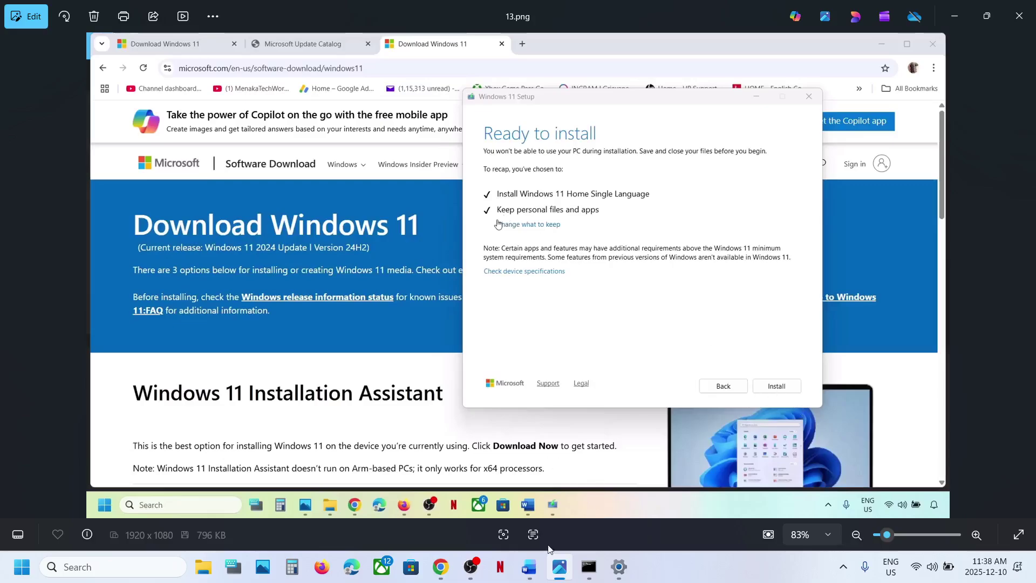
Check the Recovery page in Settings and the KB5071417 heading at the start of the Word document, and return to Settings
left_click(618, 566)
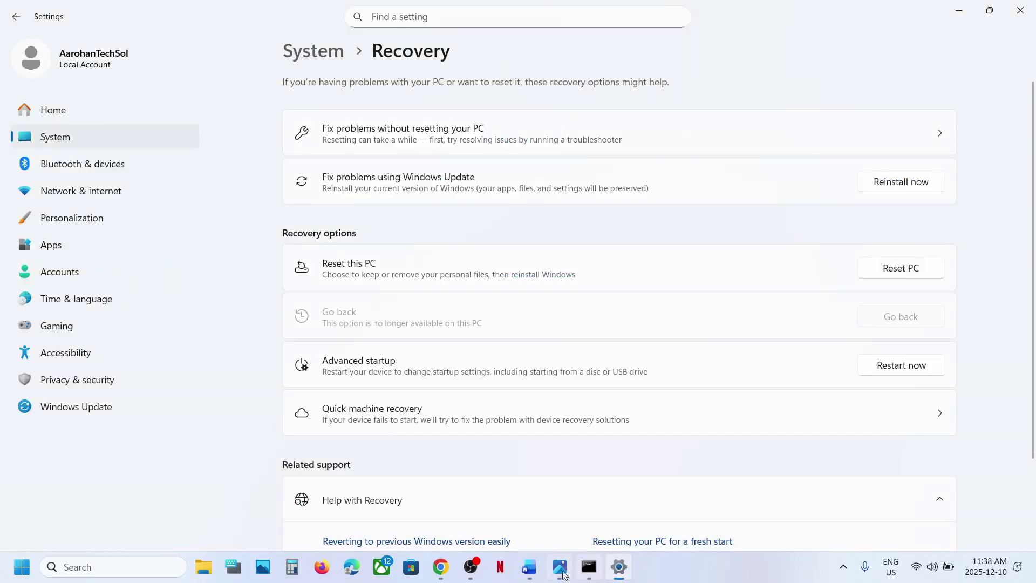
left_click(529, 566)
scroll(436, 284, "up", 10)
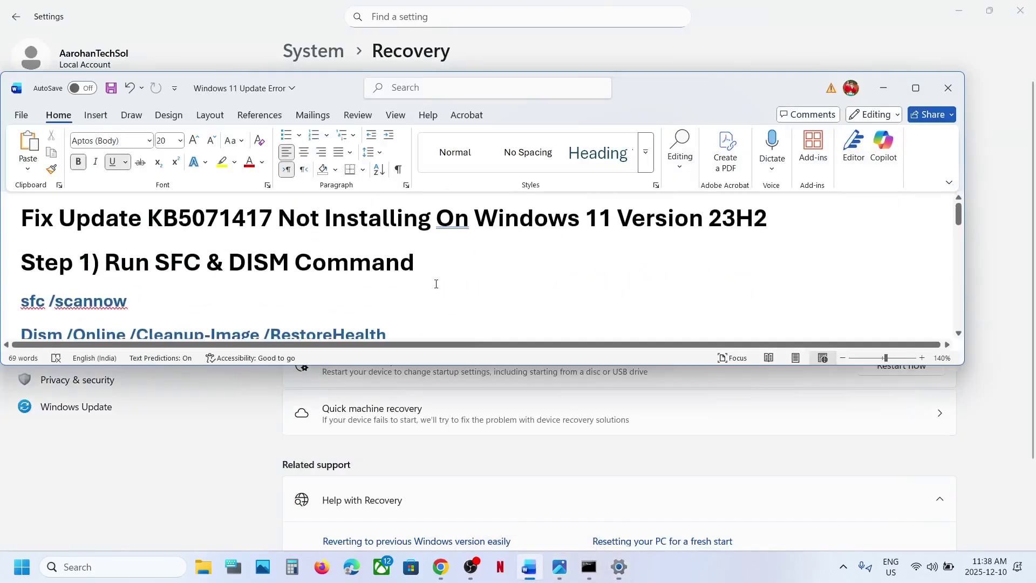
double_click(202, 226)
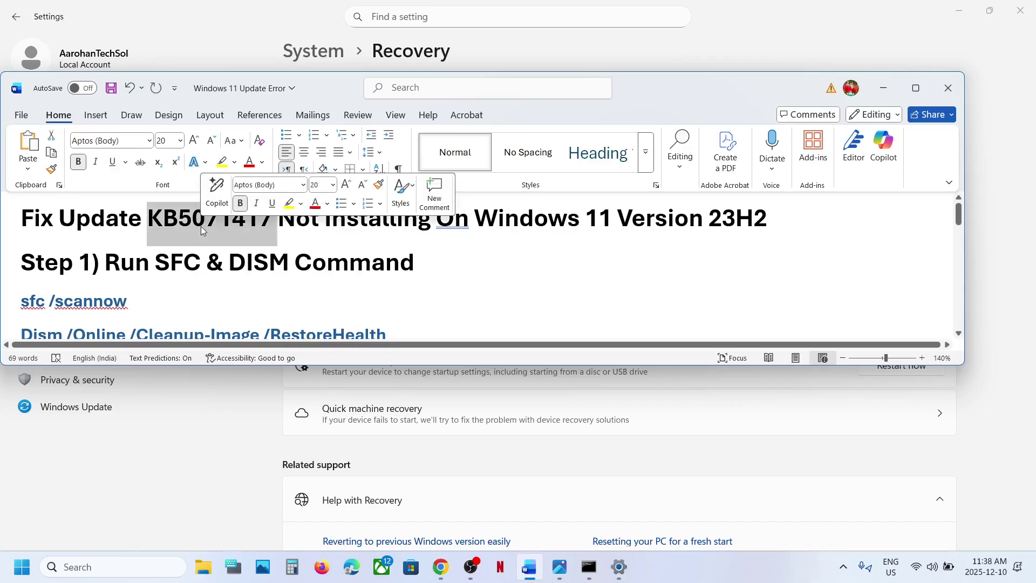
left_click(229, 425)
left_click(705, 570)
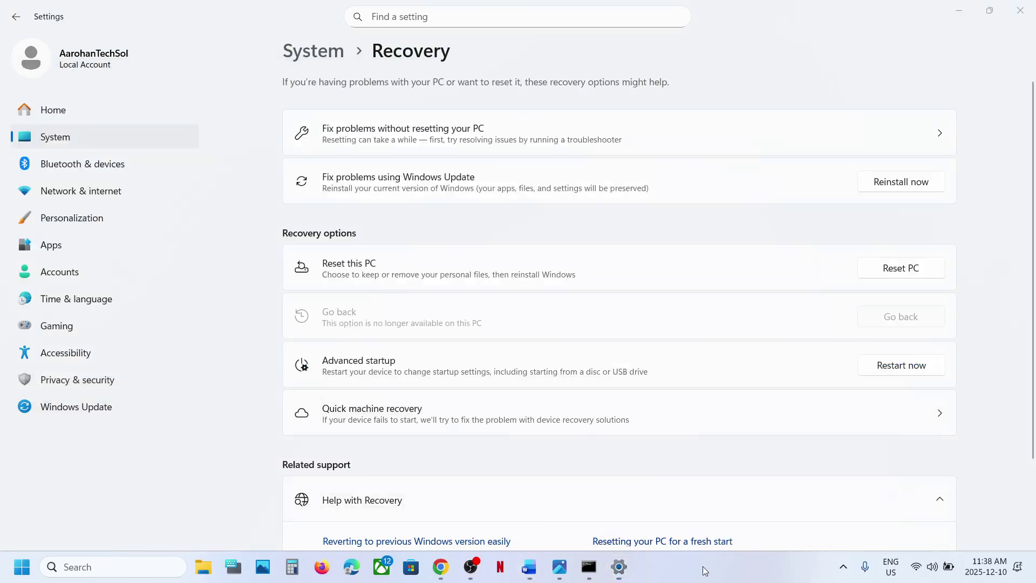